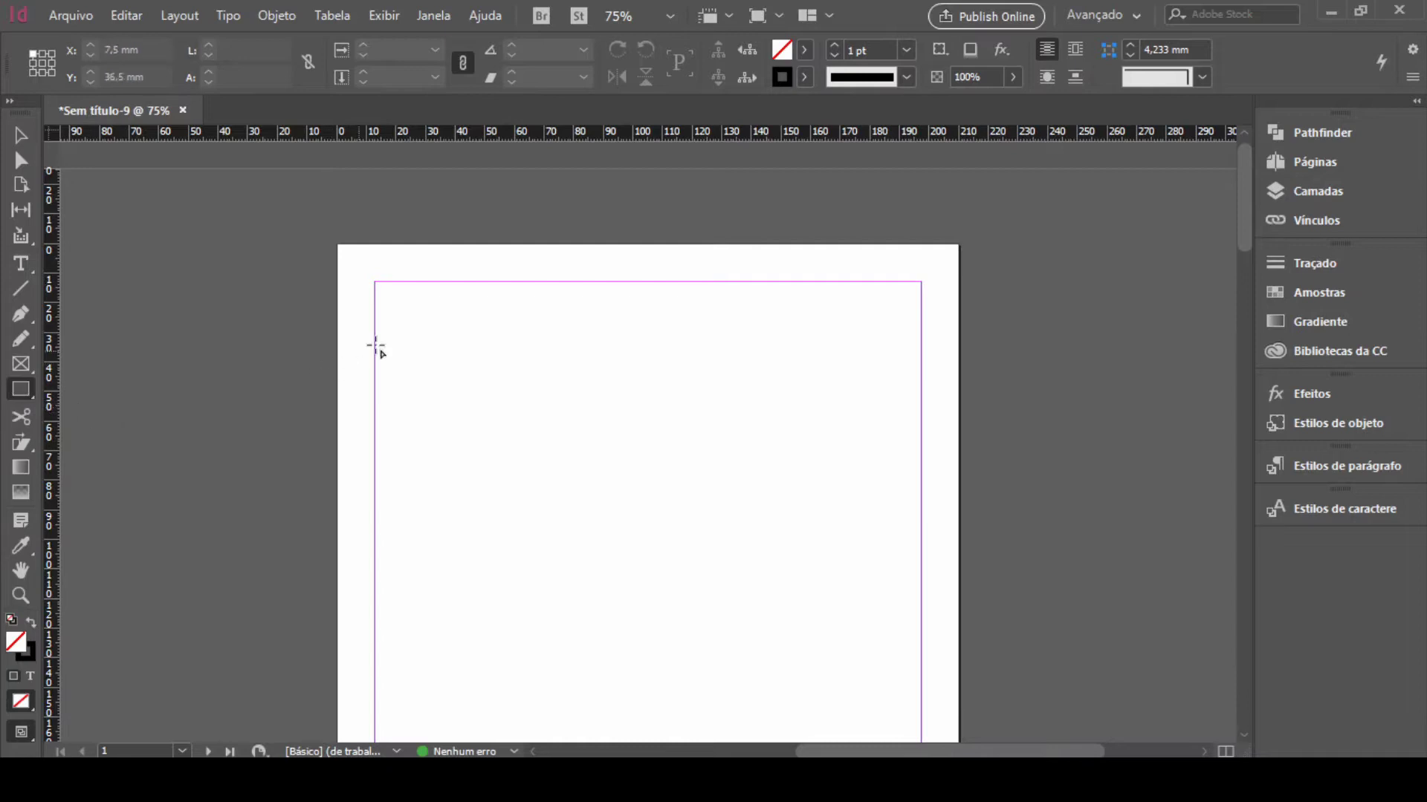
Draw a row of shapes near the page's upper edge: a square about 35 mm, a rectangle about 83.5 × 62 mm, a circle about 51.5 mm
drag(390, 316, 491, 437)
drag(513, 288, 761, 471)
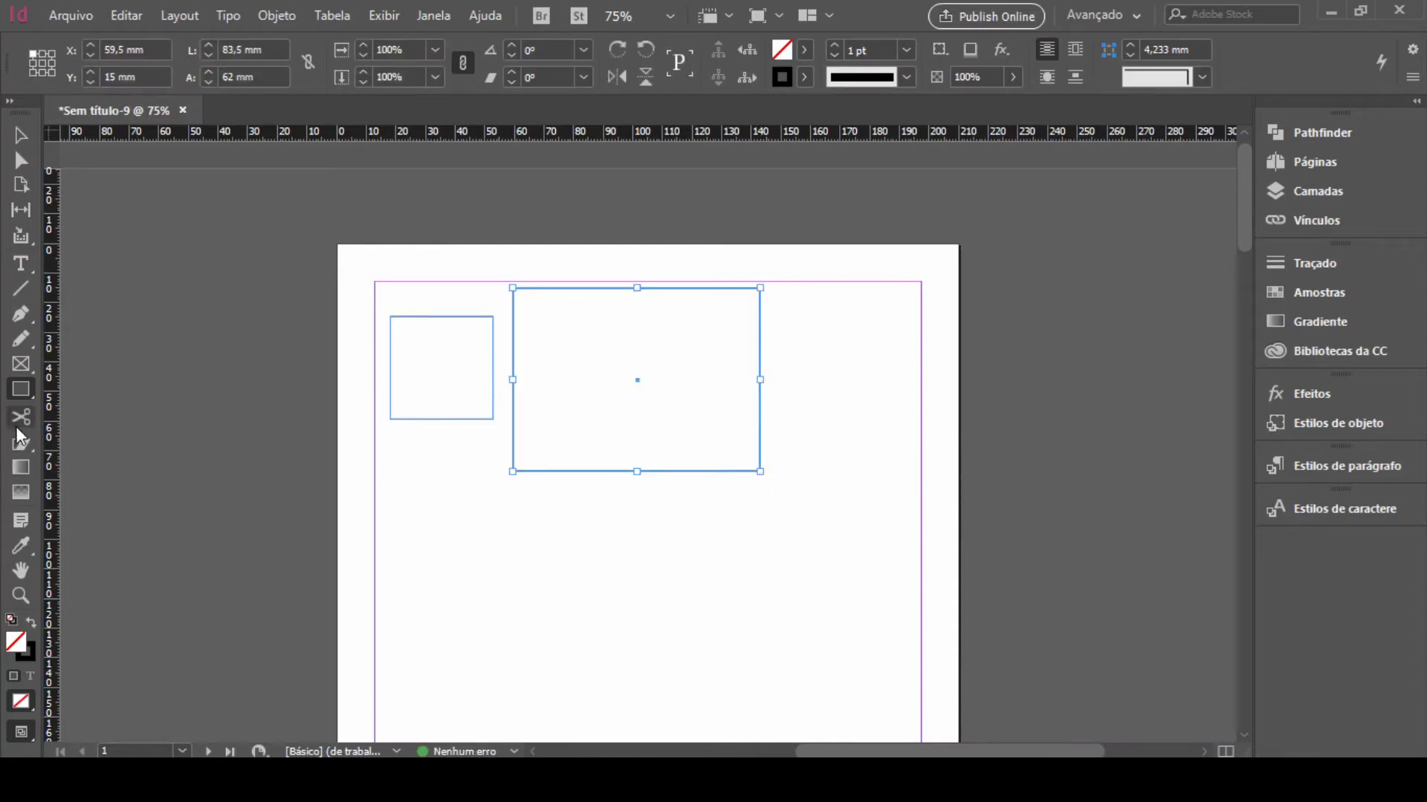
drag(34, 395, 71, 434)
drag(790, 316, 942, 510)
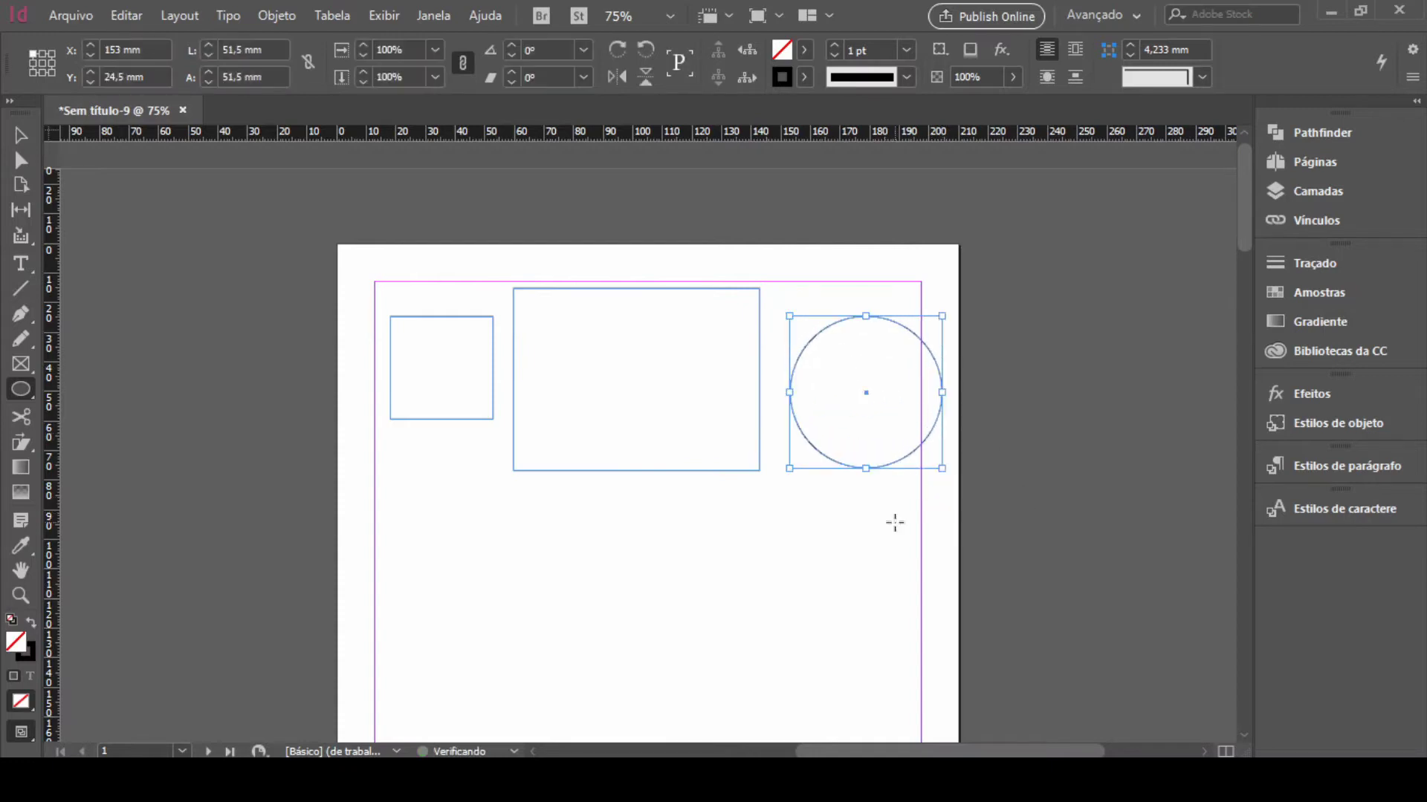
Fill the small square with yellow using the colour picker
key(v)
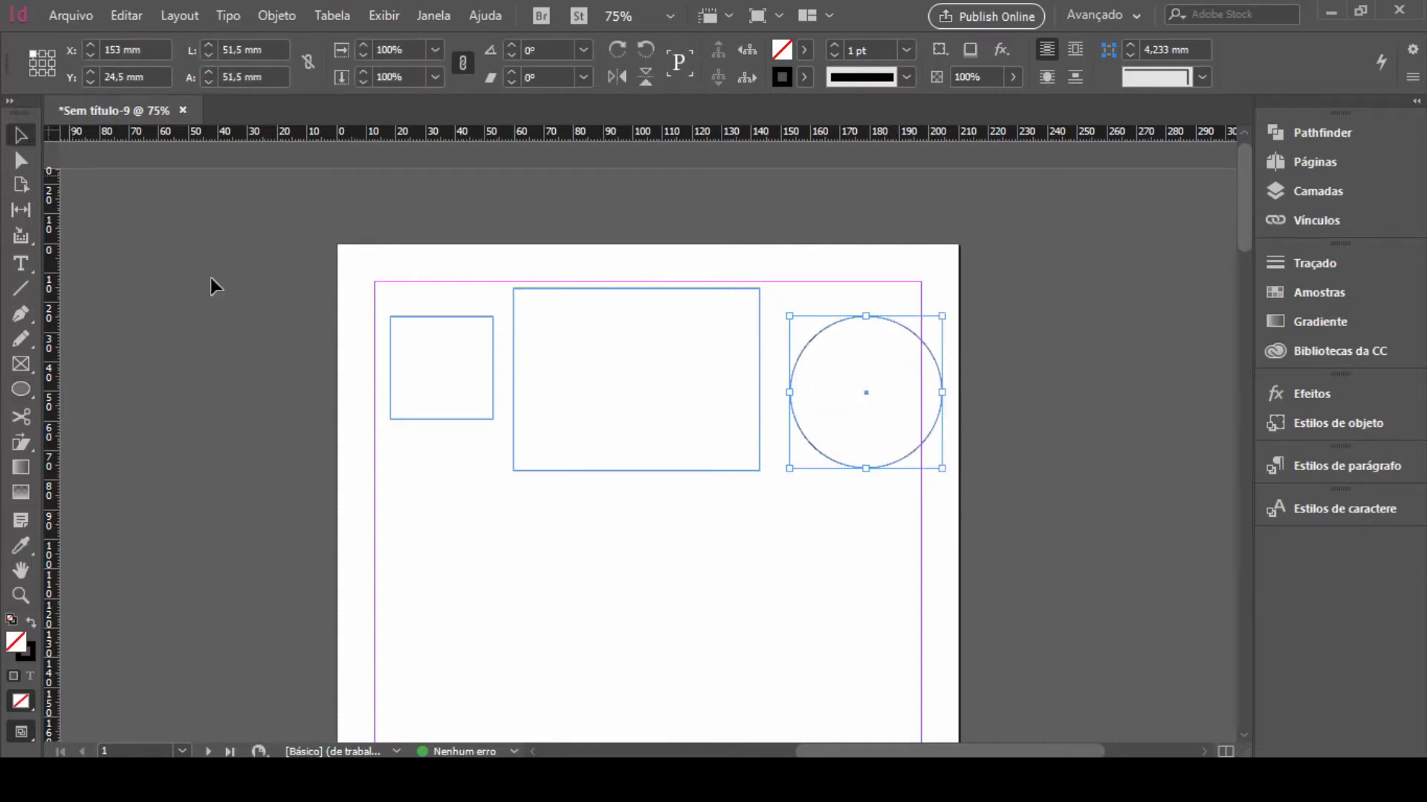
click(439, 316)
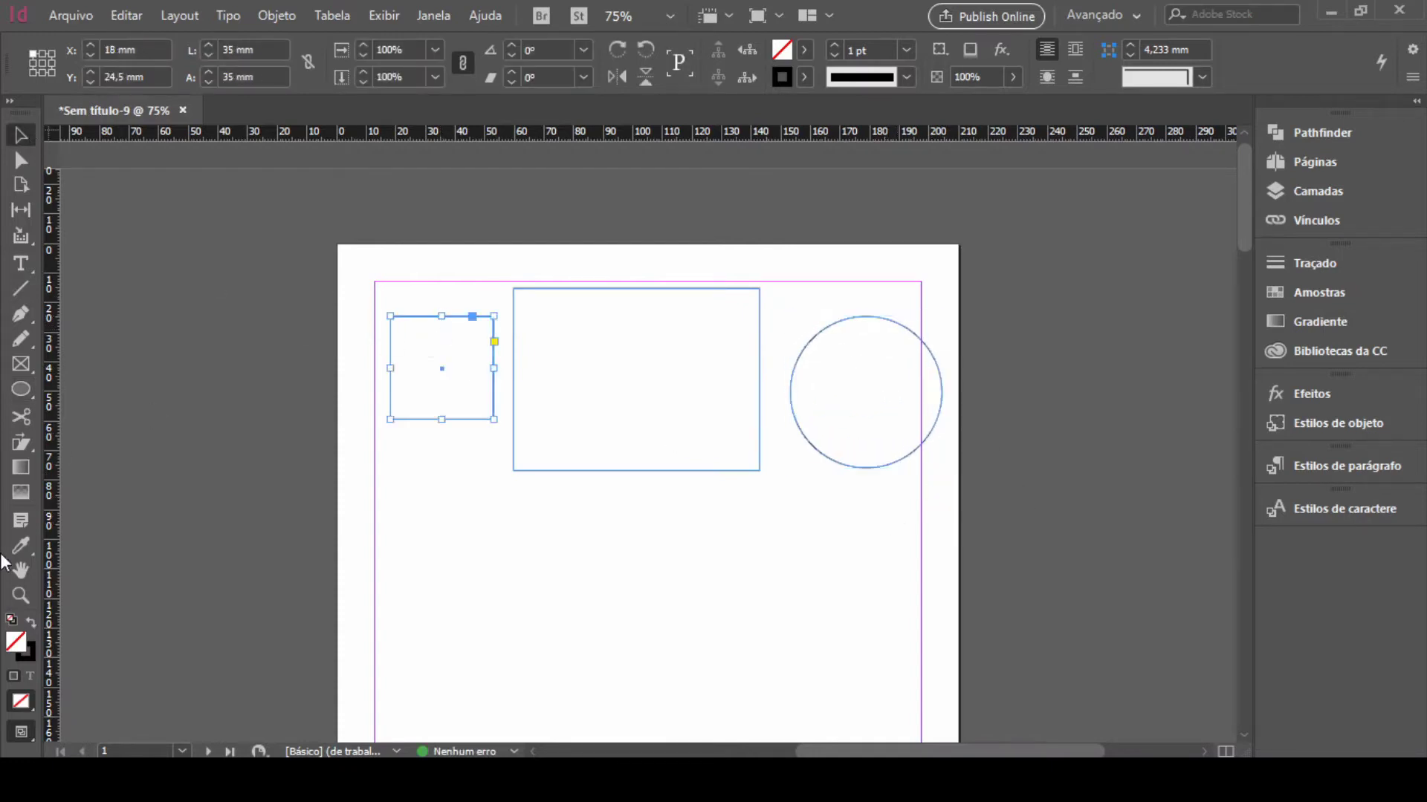
double_click(17, 641)
drag(211, 407, 119, 193)
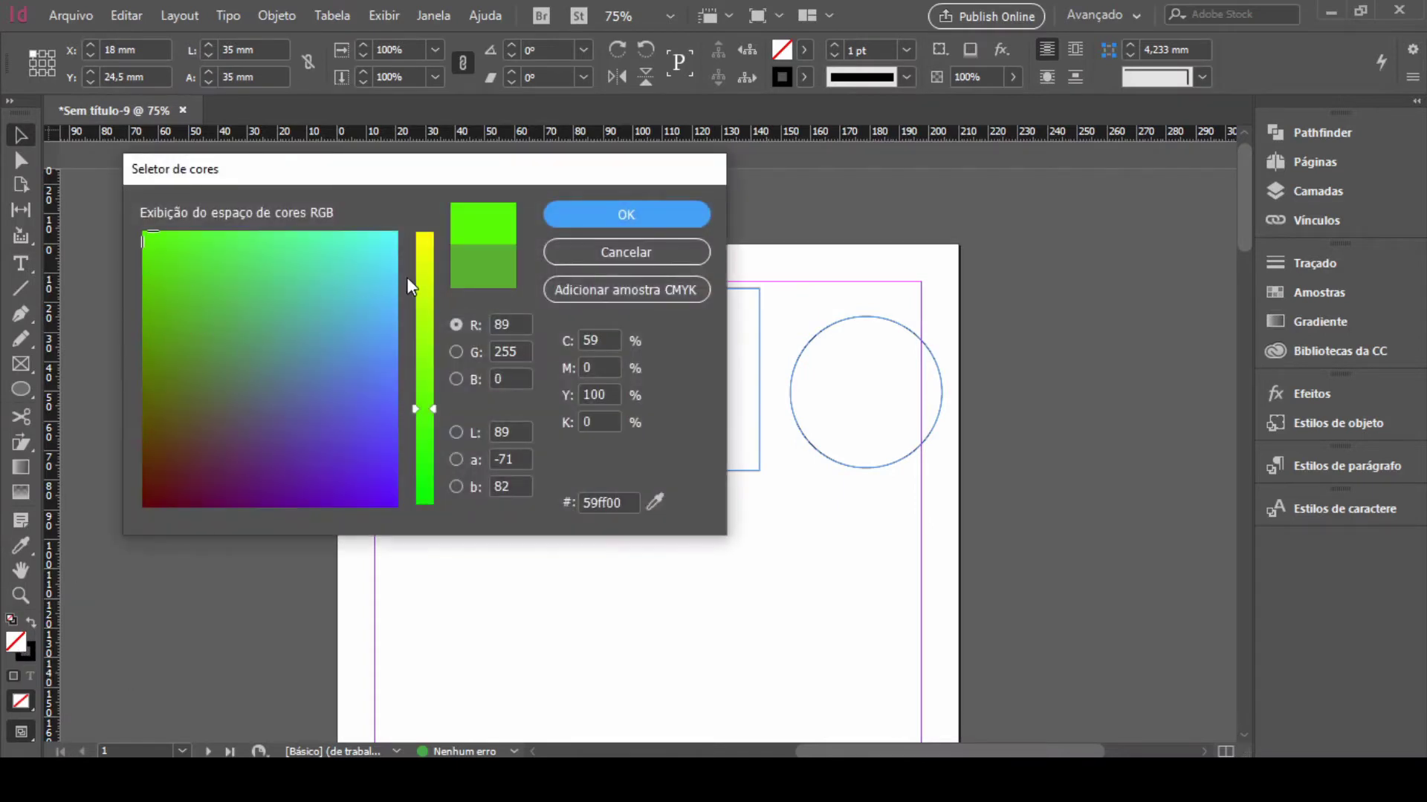
click(424, 233)
click(618, 216)
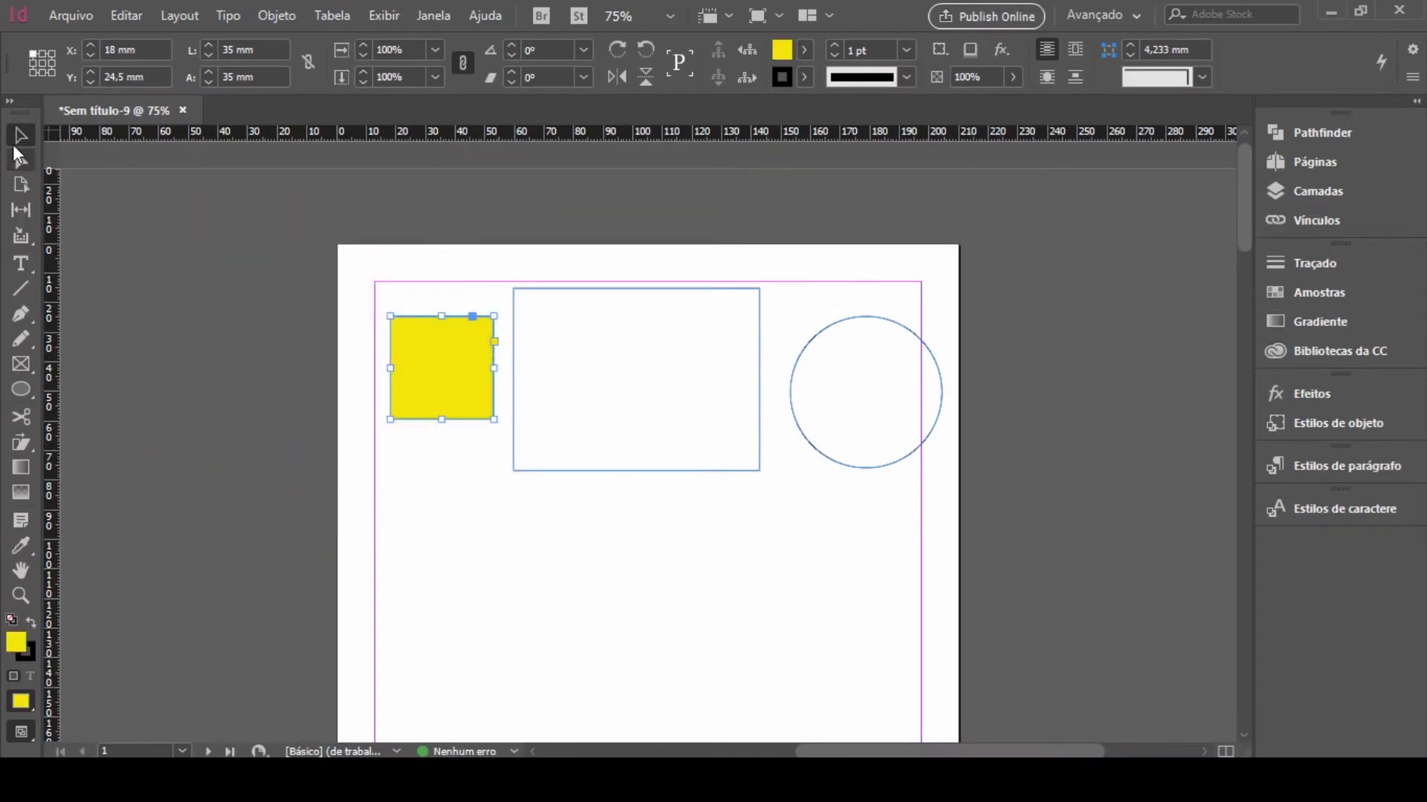
Fill the large rectangle with green, colour 04e500
click(537, 286)
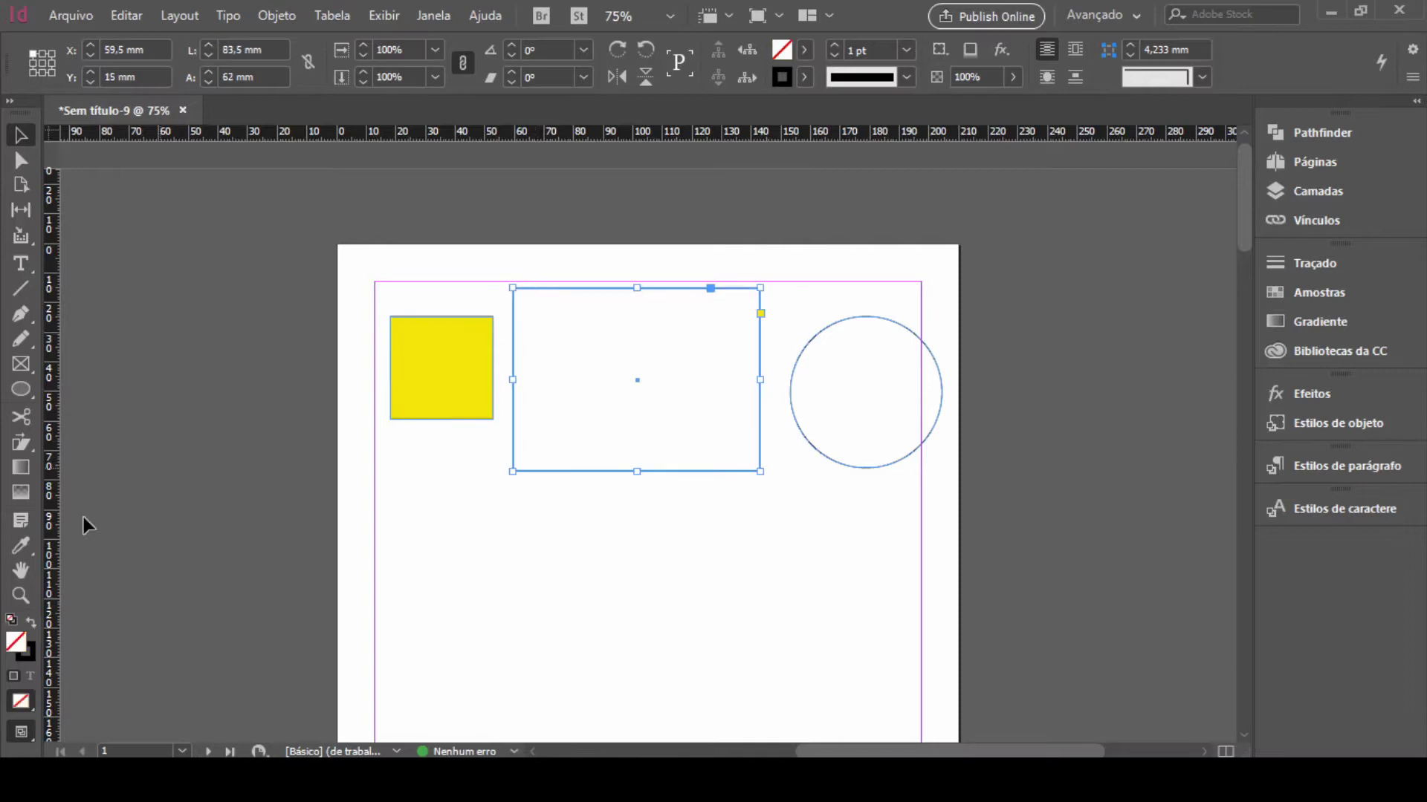
double_click(15, 645)
click(421, 500)
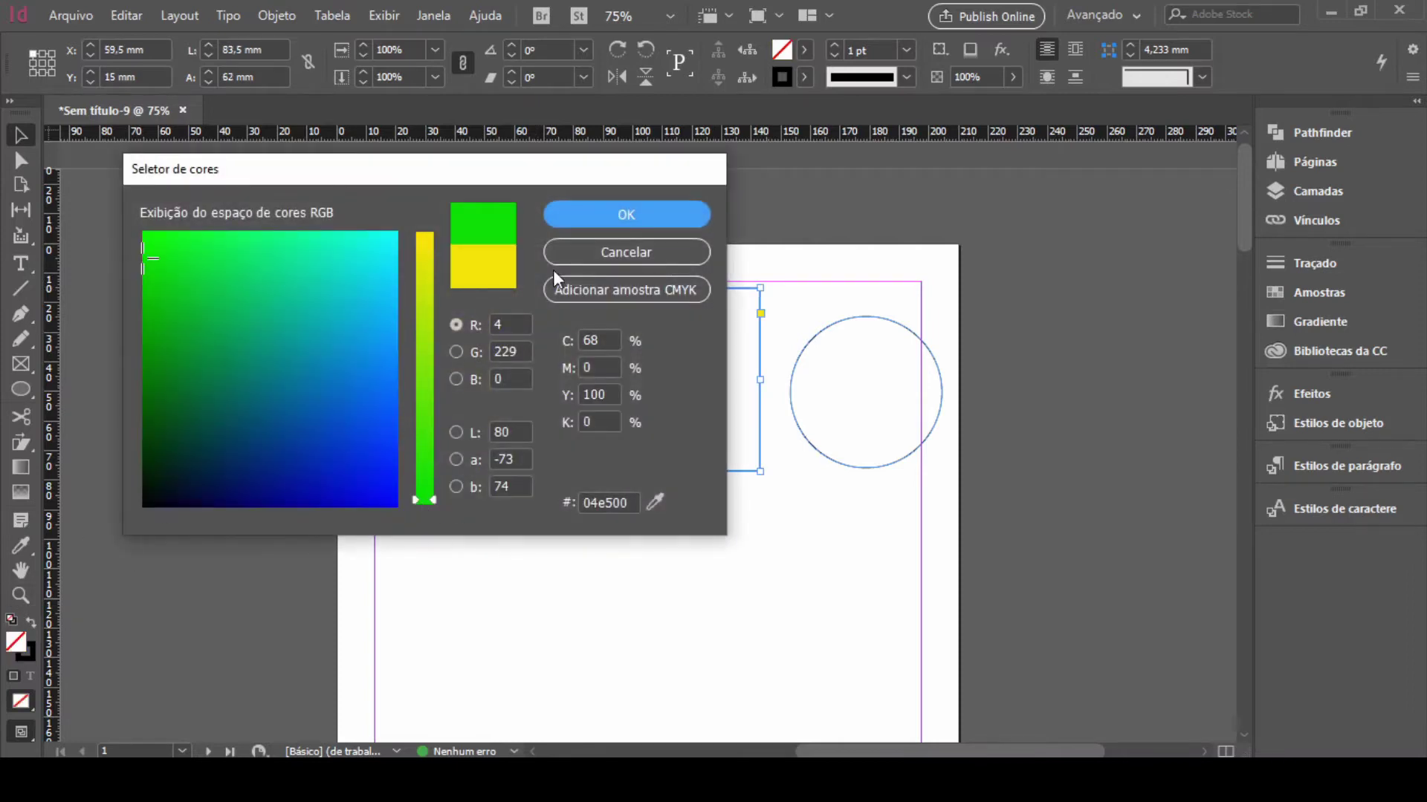
click(591, 217)
Fill the circle with bright red and deselect it
click(847, 460)
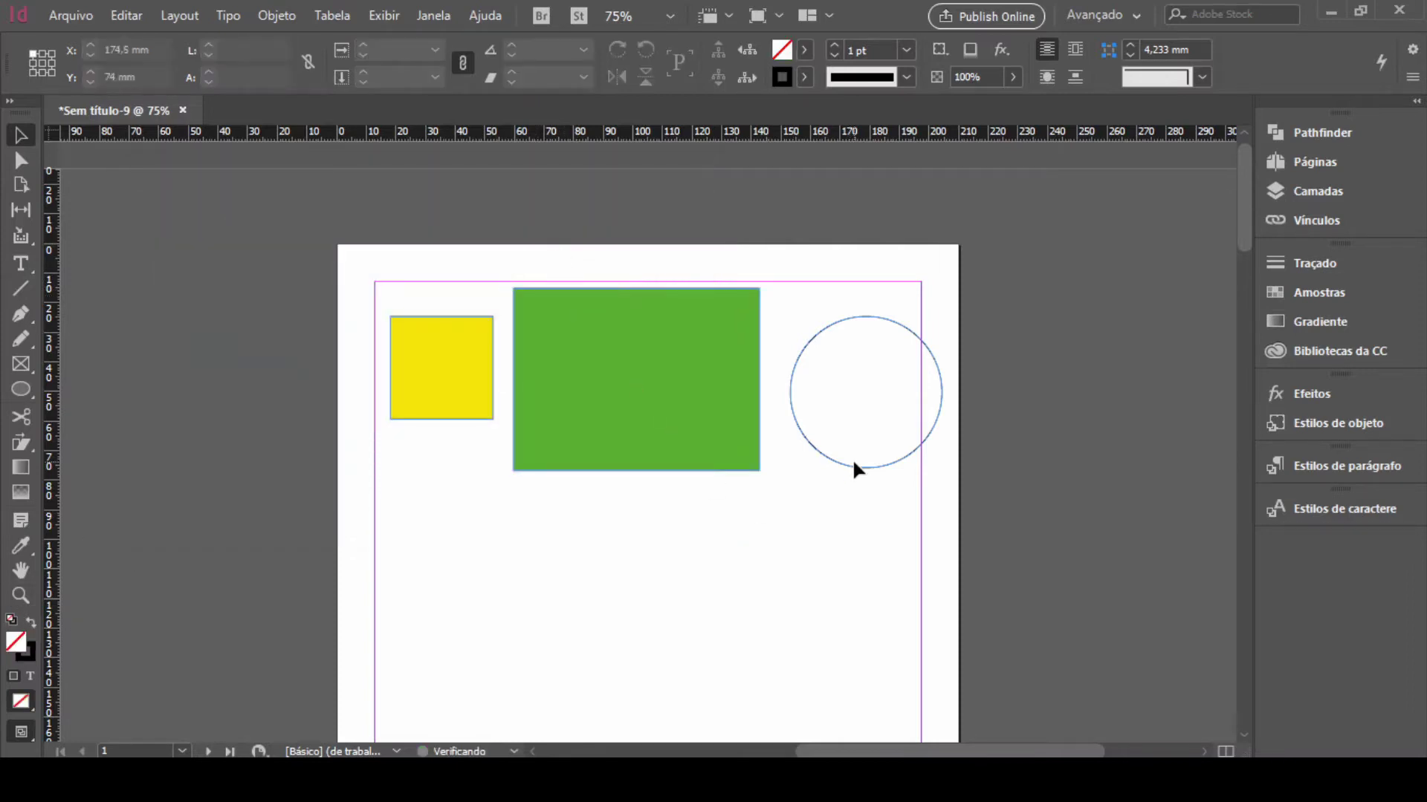
click(855, 464)
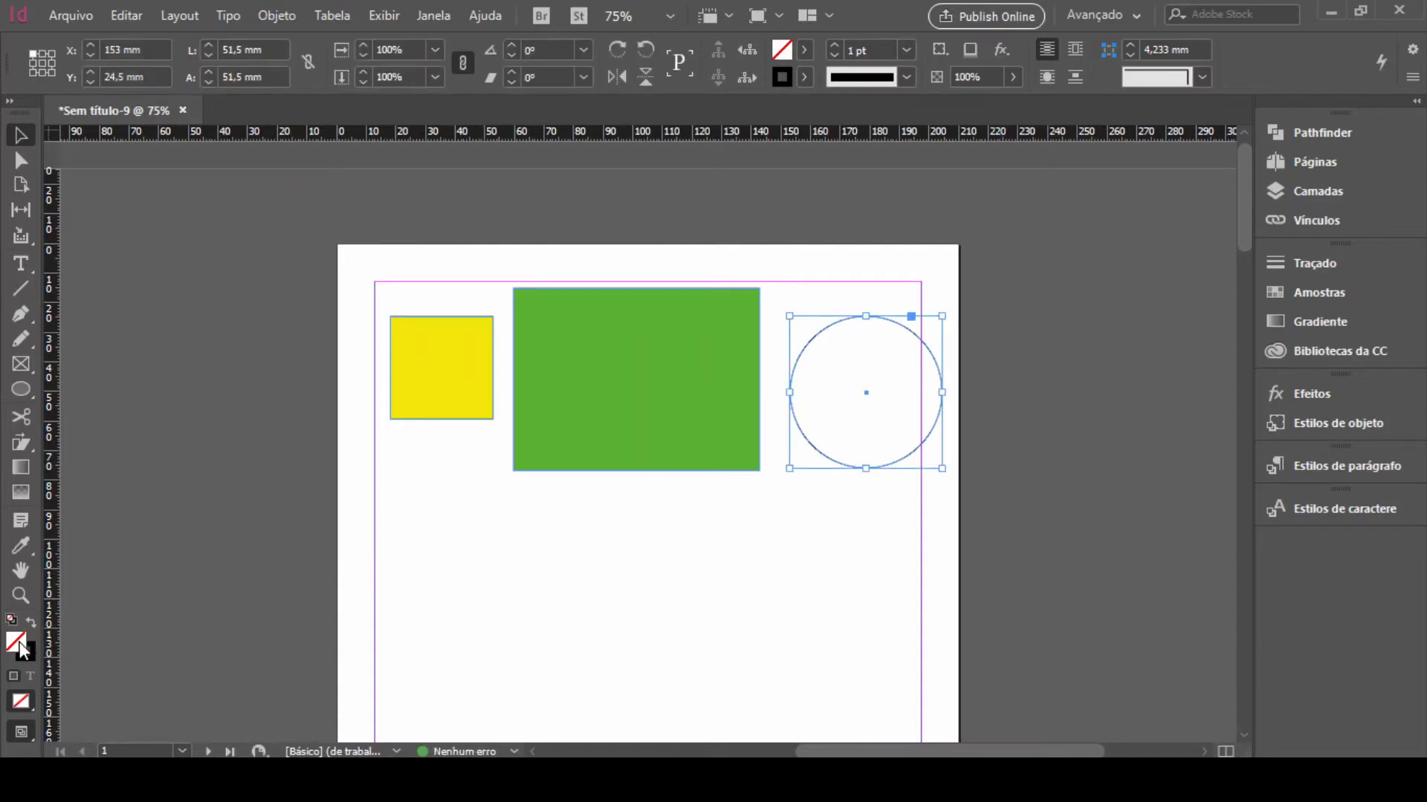
double_click(21, 647)
click(149, 498)
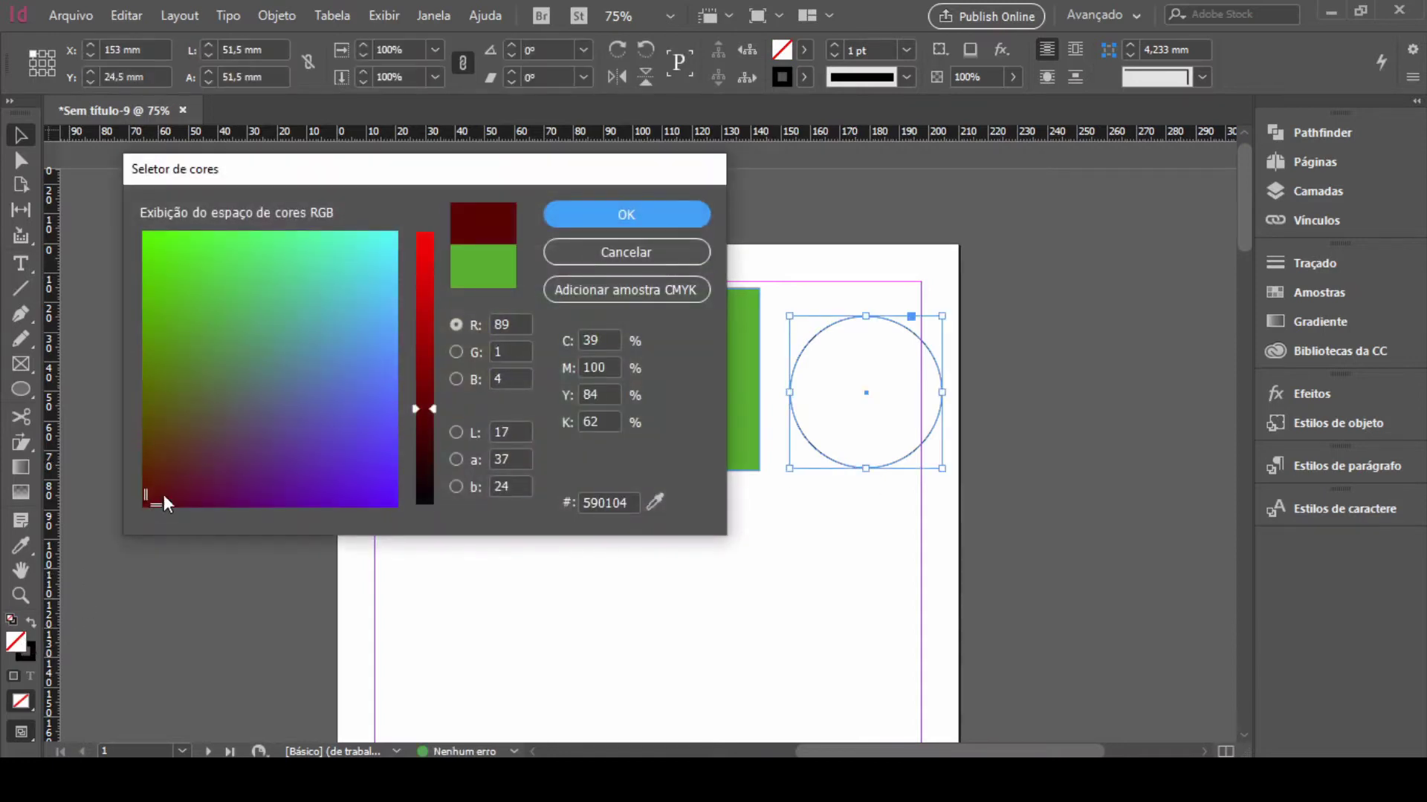
click(433, 257)
click(586, 220)
click(702, 557)
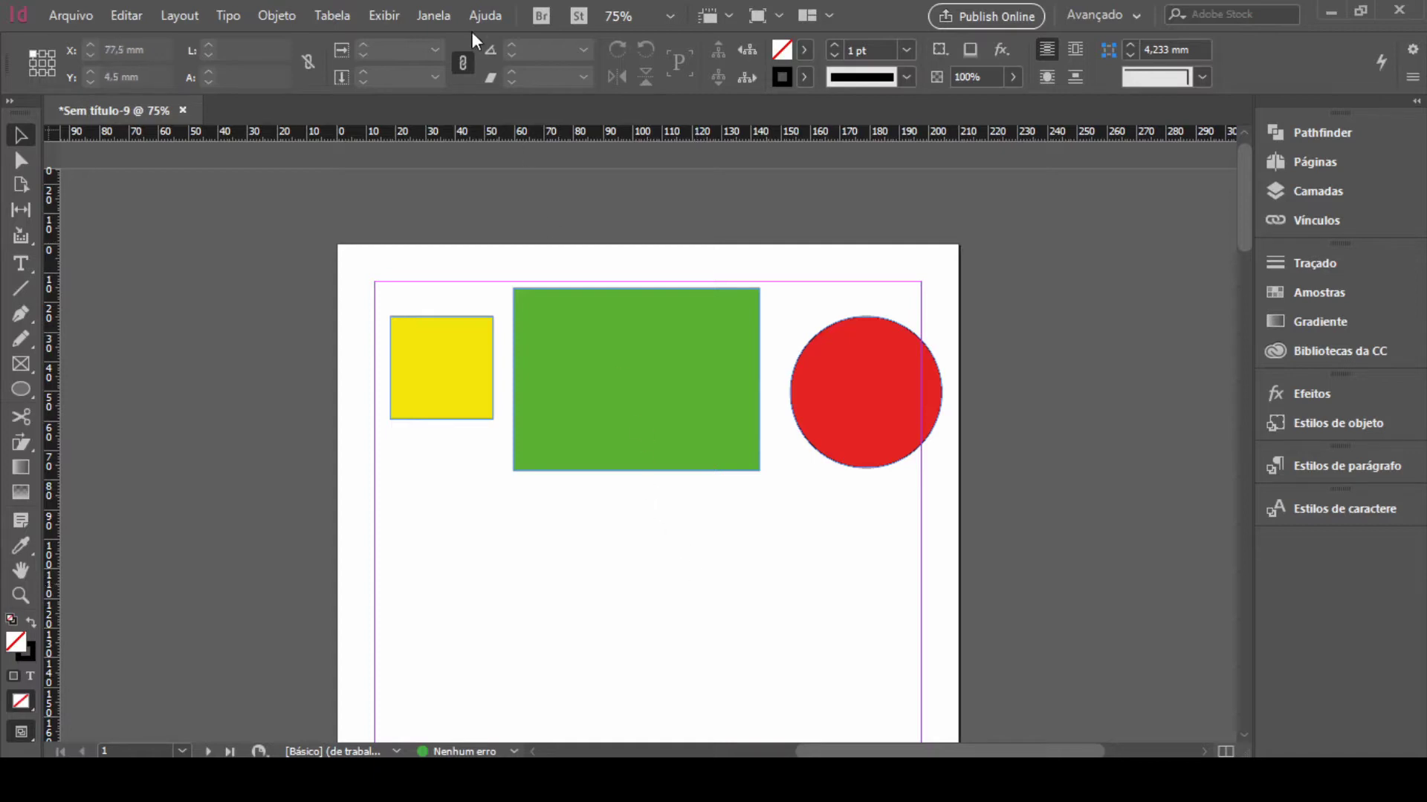
Display the Align (Alinhar) panel and dock it above Pathfinder
click(434, 18)
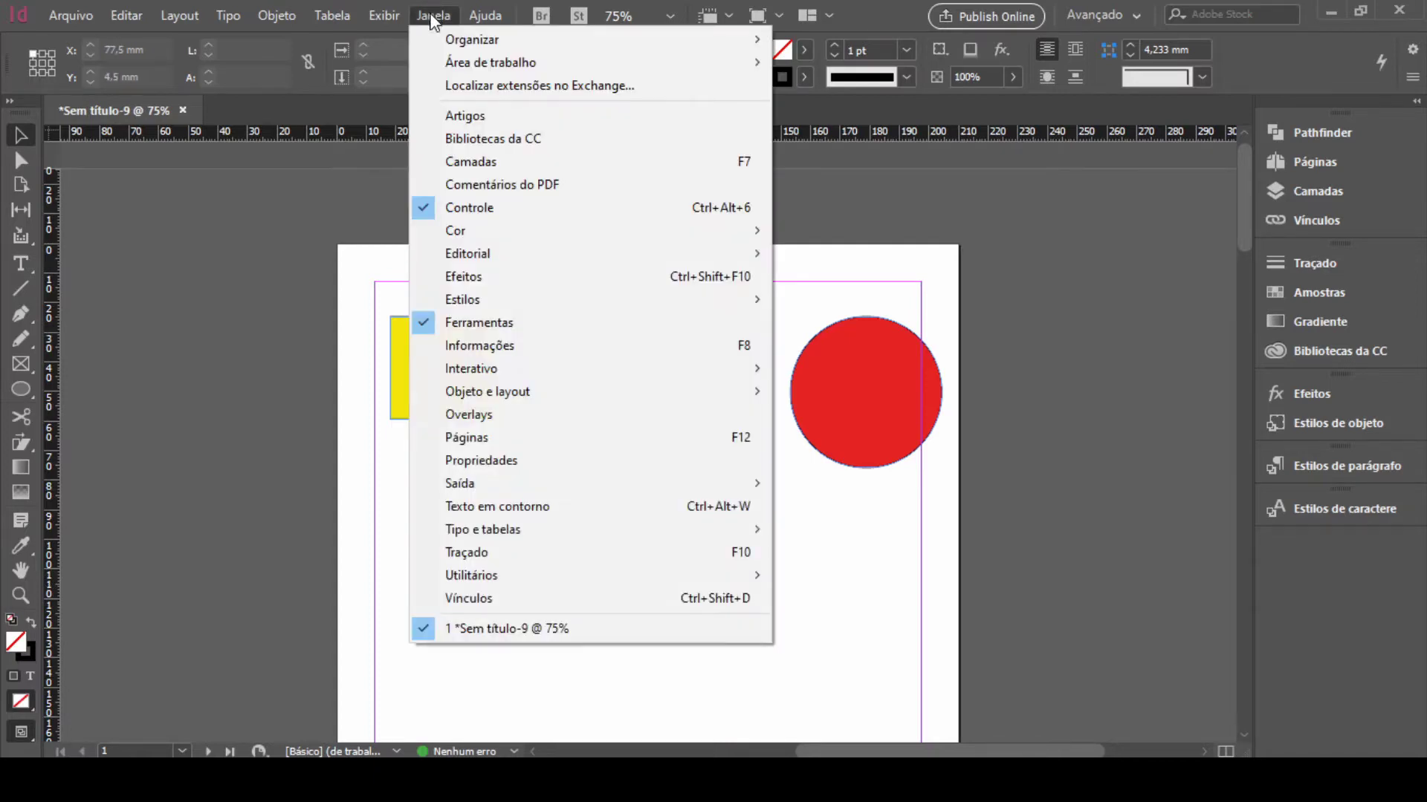
mouse_move(448, 400)
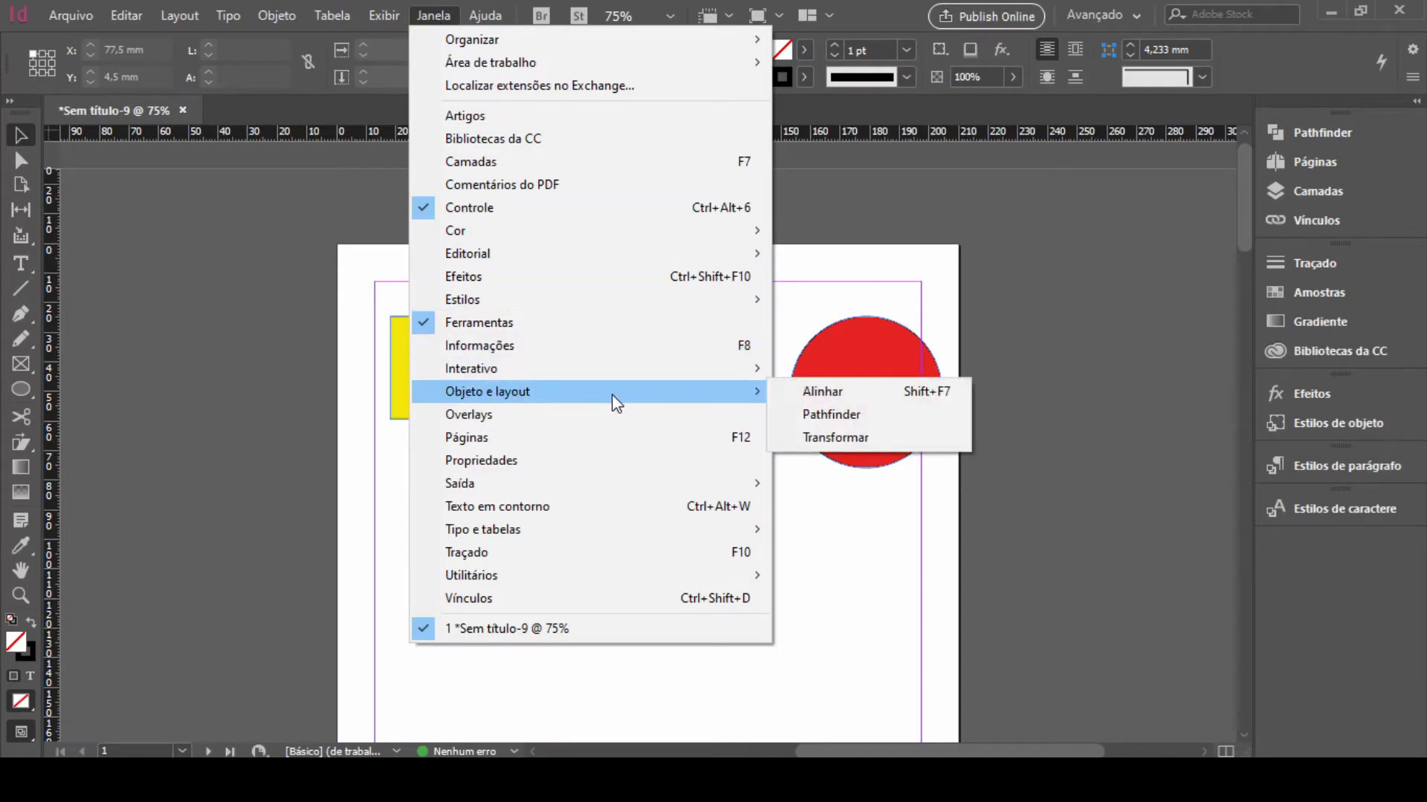
click(856, 393)
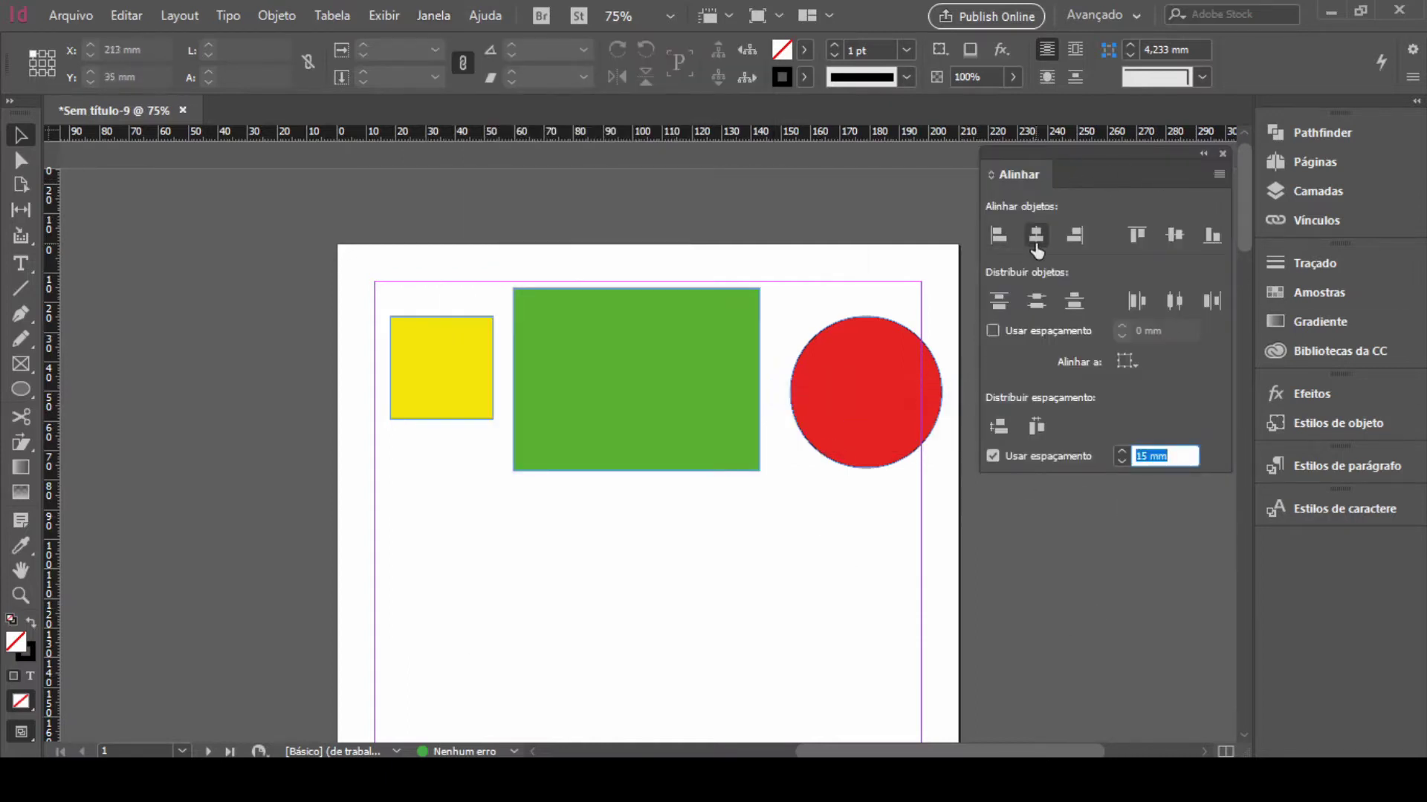
drag(1116, 154, 1335, 140)
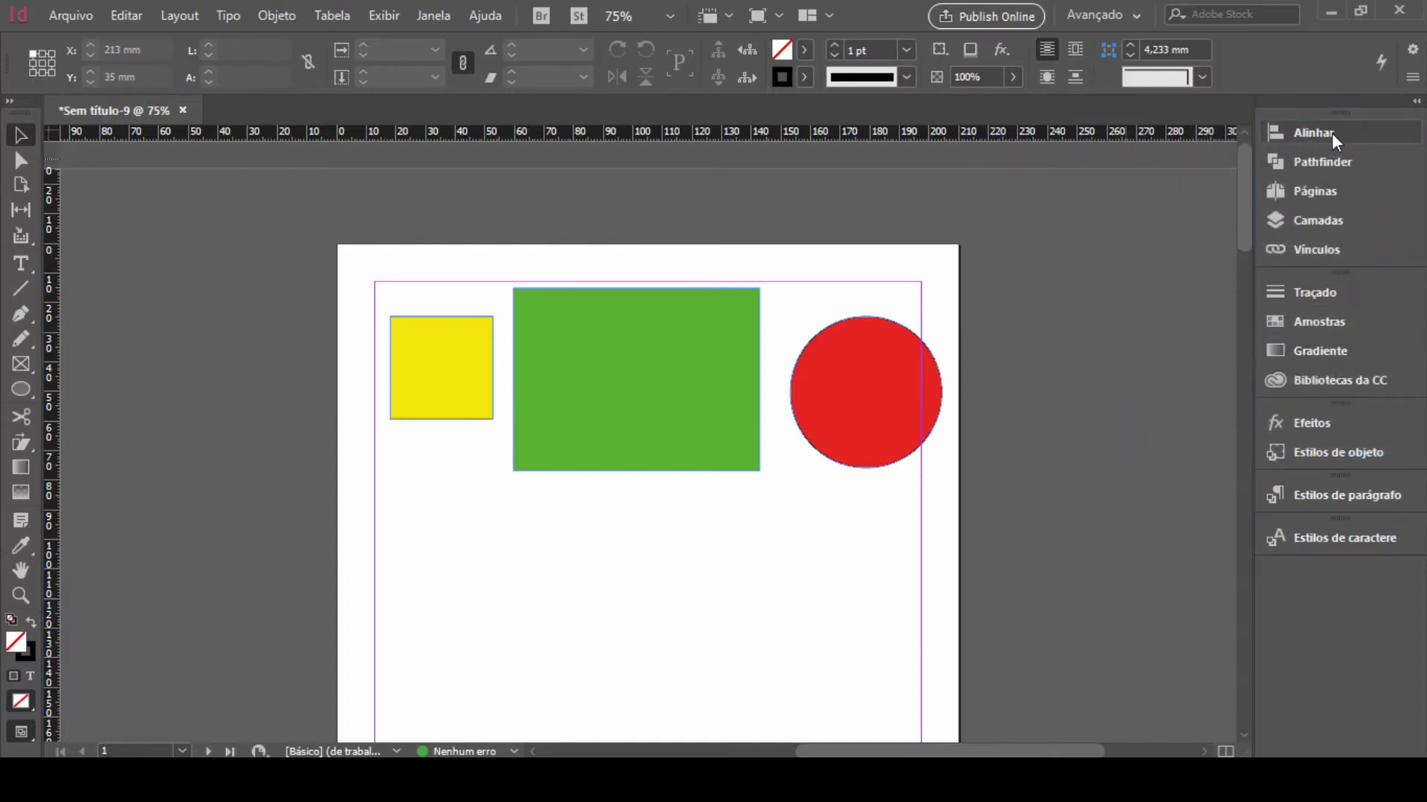
click(1325, 131)
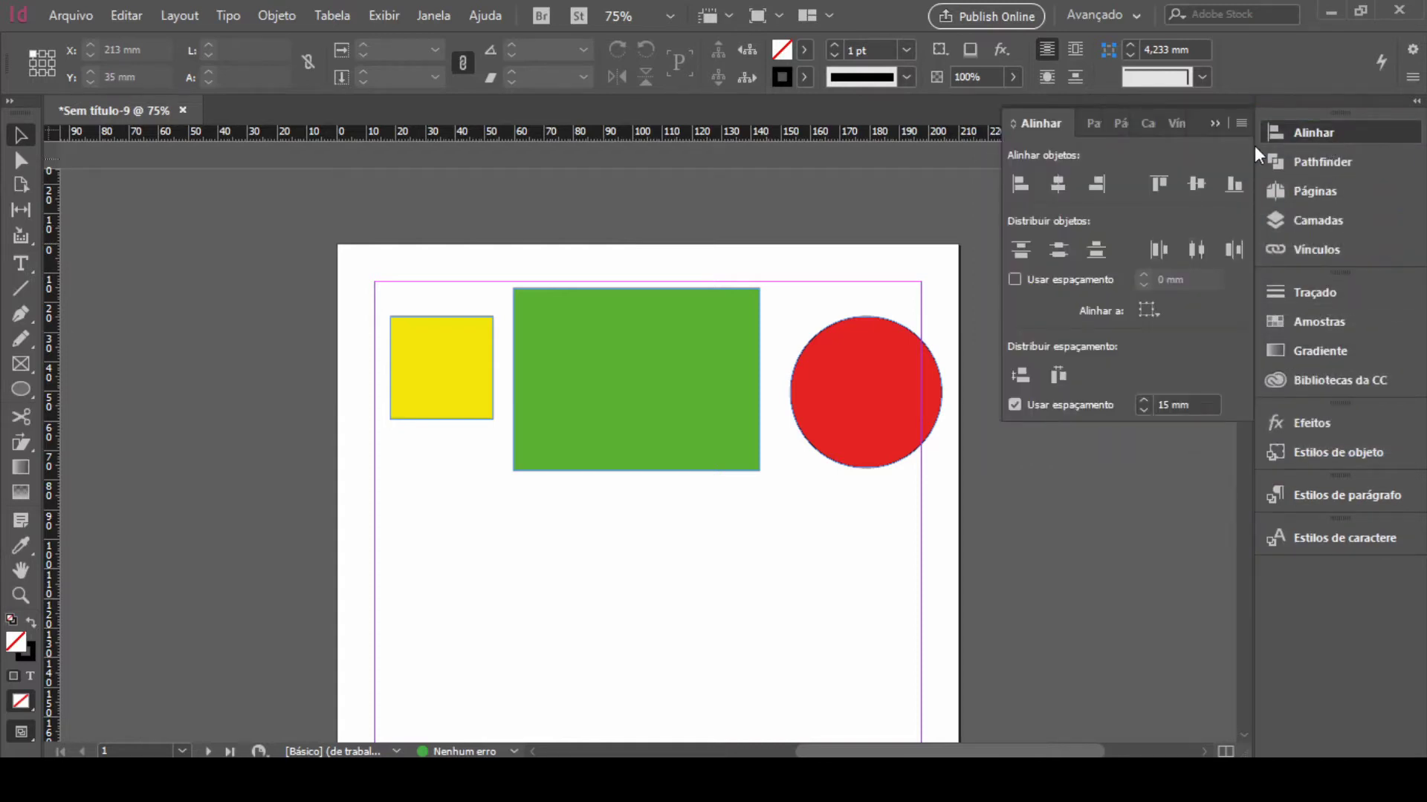
Undock the Align panel and leave it expanded as a floating panel beside the page
drag(1322, 126, 1069, 221)
click(1067, 201)
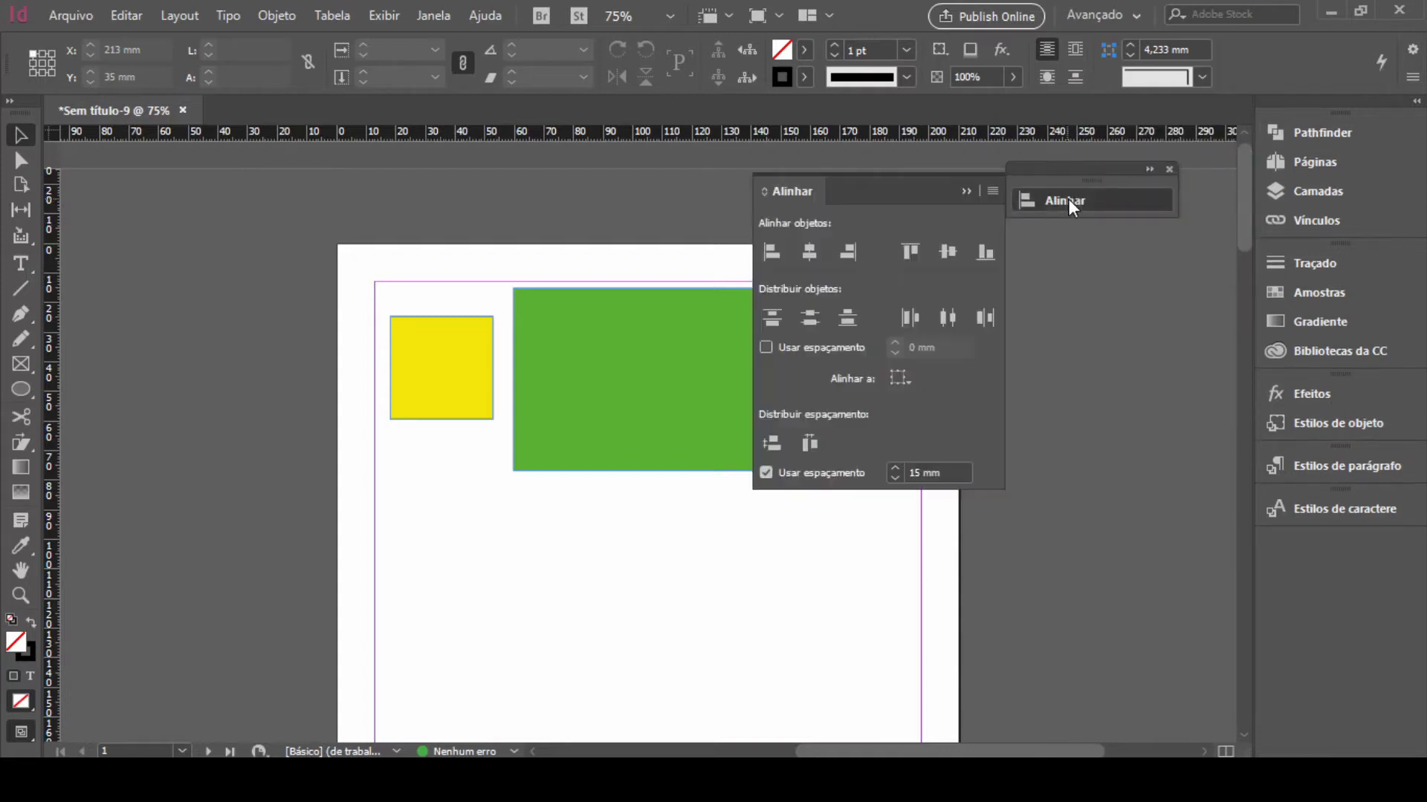
click(965, 191)
click(1070, 195)
click(1057, 191)
click(1092, 198)
click(1149, 169)
drag(1143, 168, 1105, 158)
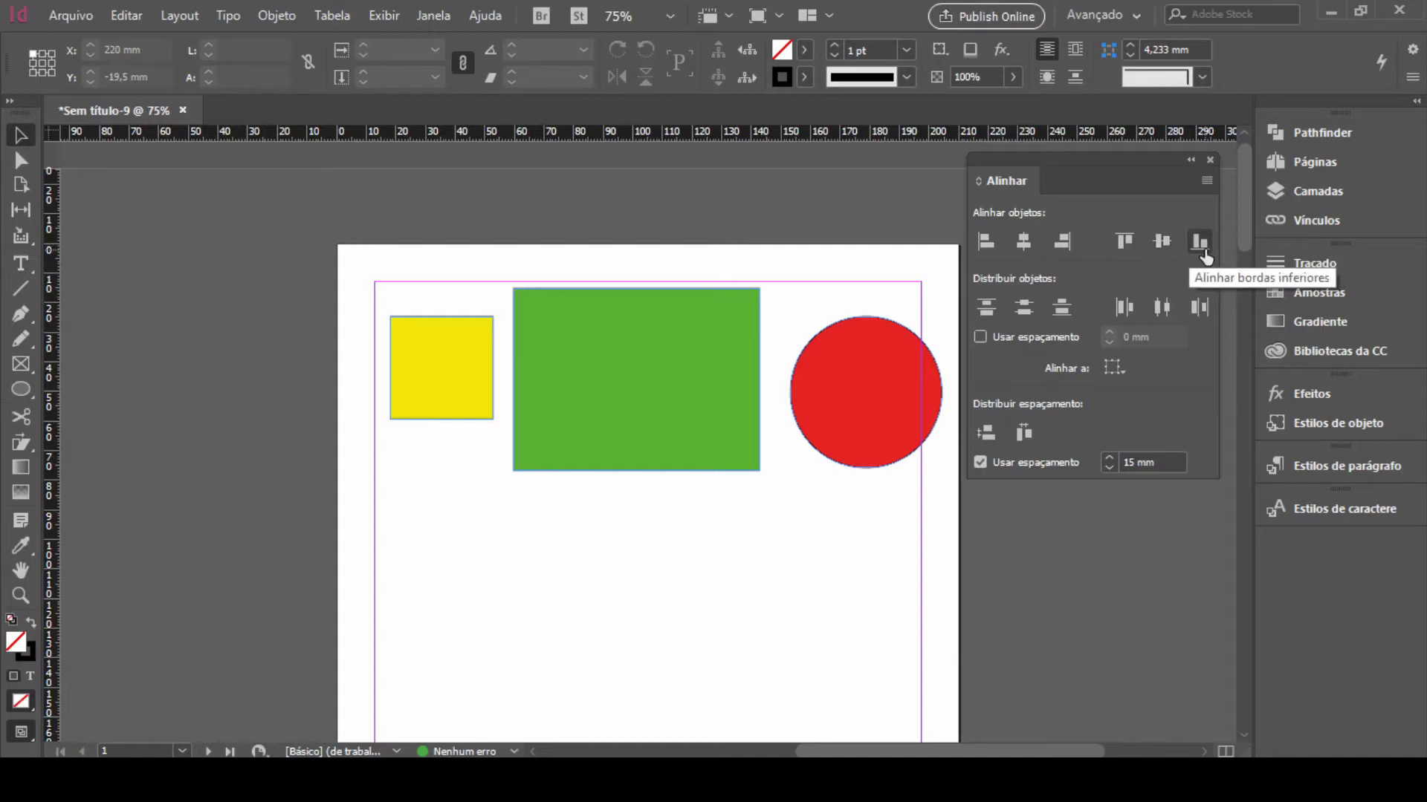
Stagger the shapes by moving the green rectangle below the yellow square's upper edge and the red circle lower still
click(431, 402)
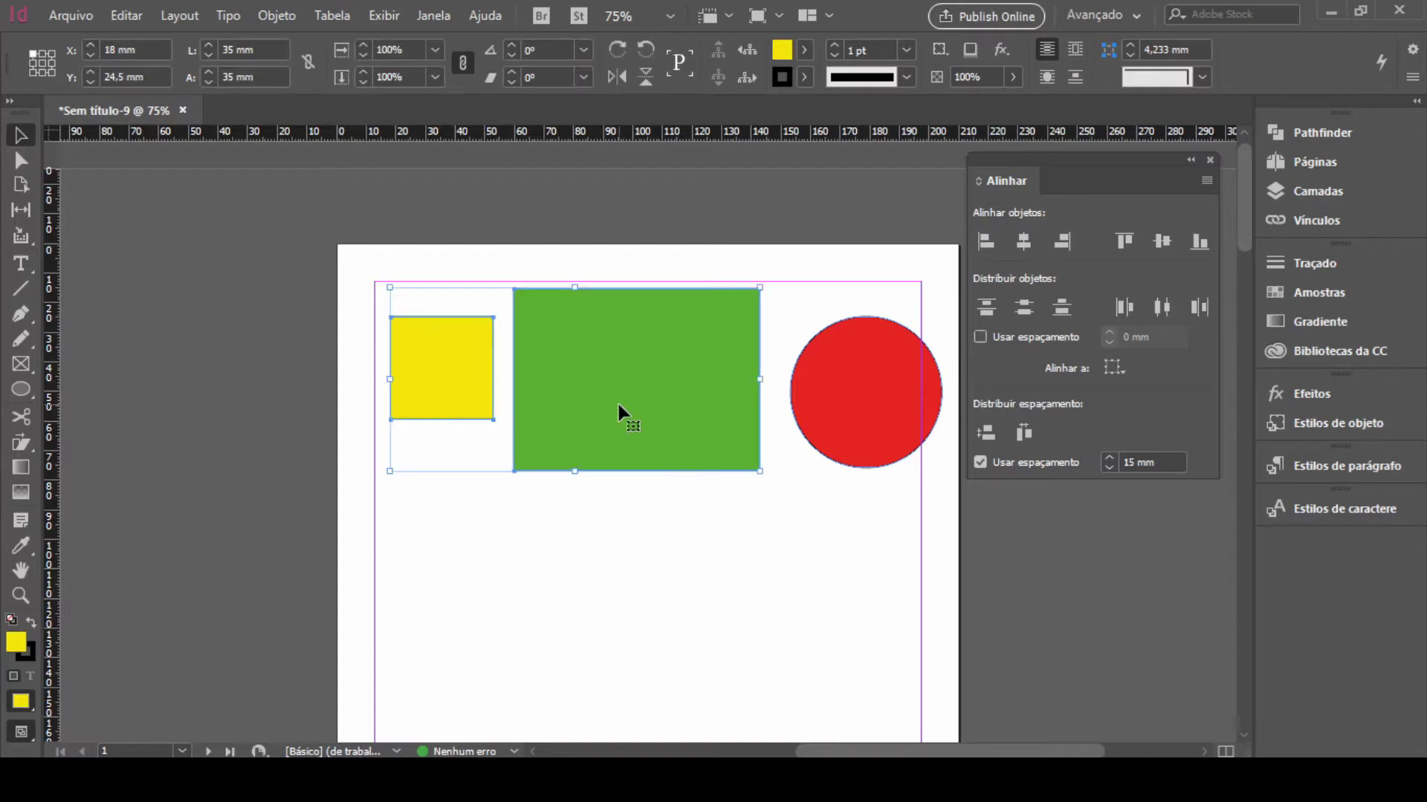
drag(621, 402, 614, 449)
drag(869, 361, 870, 559)
drag(655, 496, 643, 472)
click(461, 617)
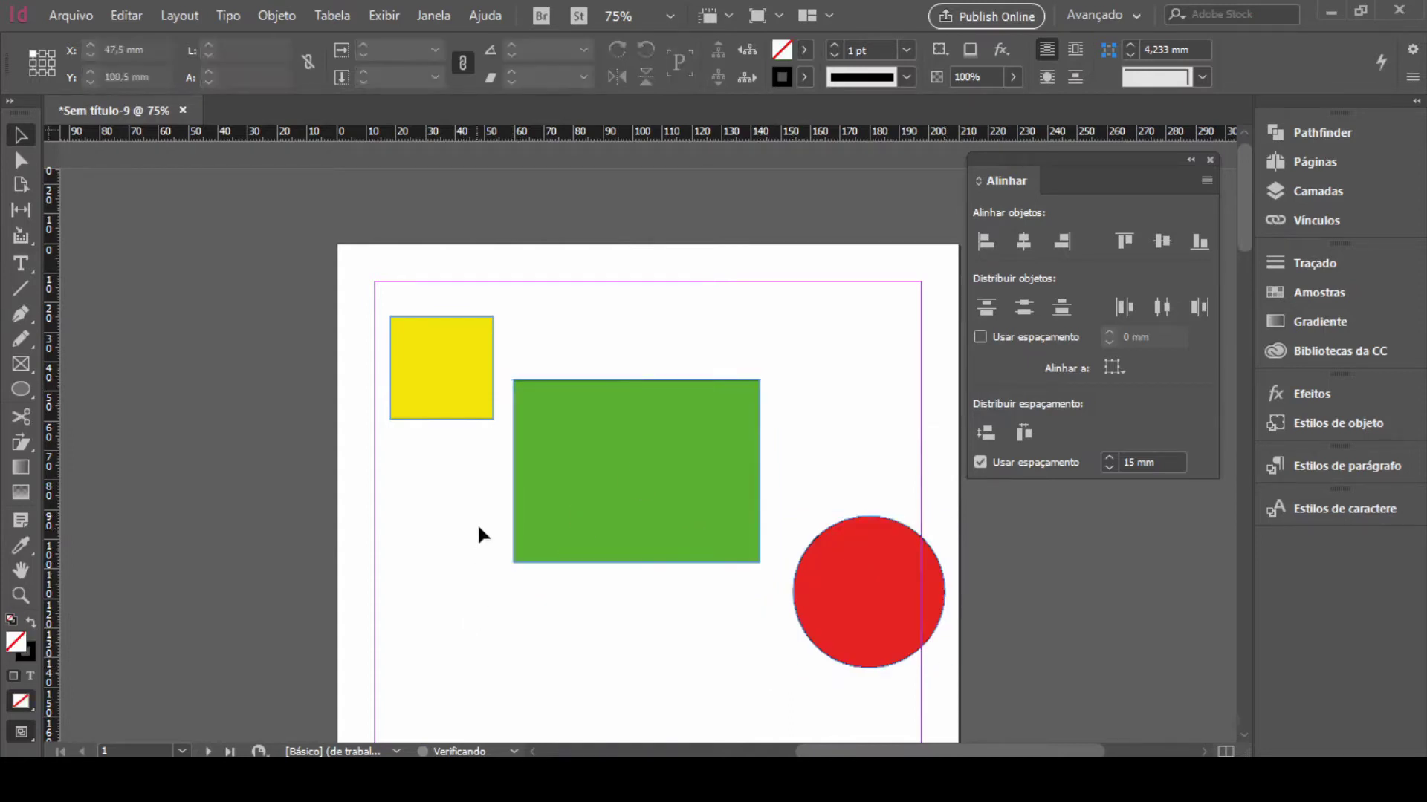
Select all three shapes, try aligning them by their top edges and by their bottom edges, and undo each alignment
click(436, 380)
shift+click(607, 459)
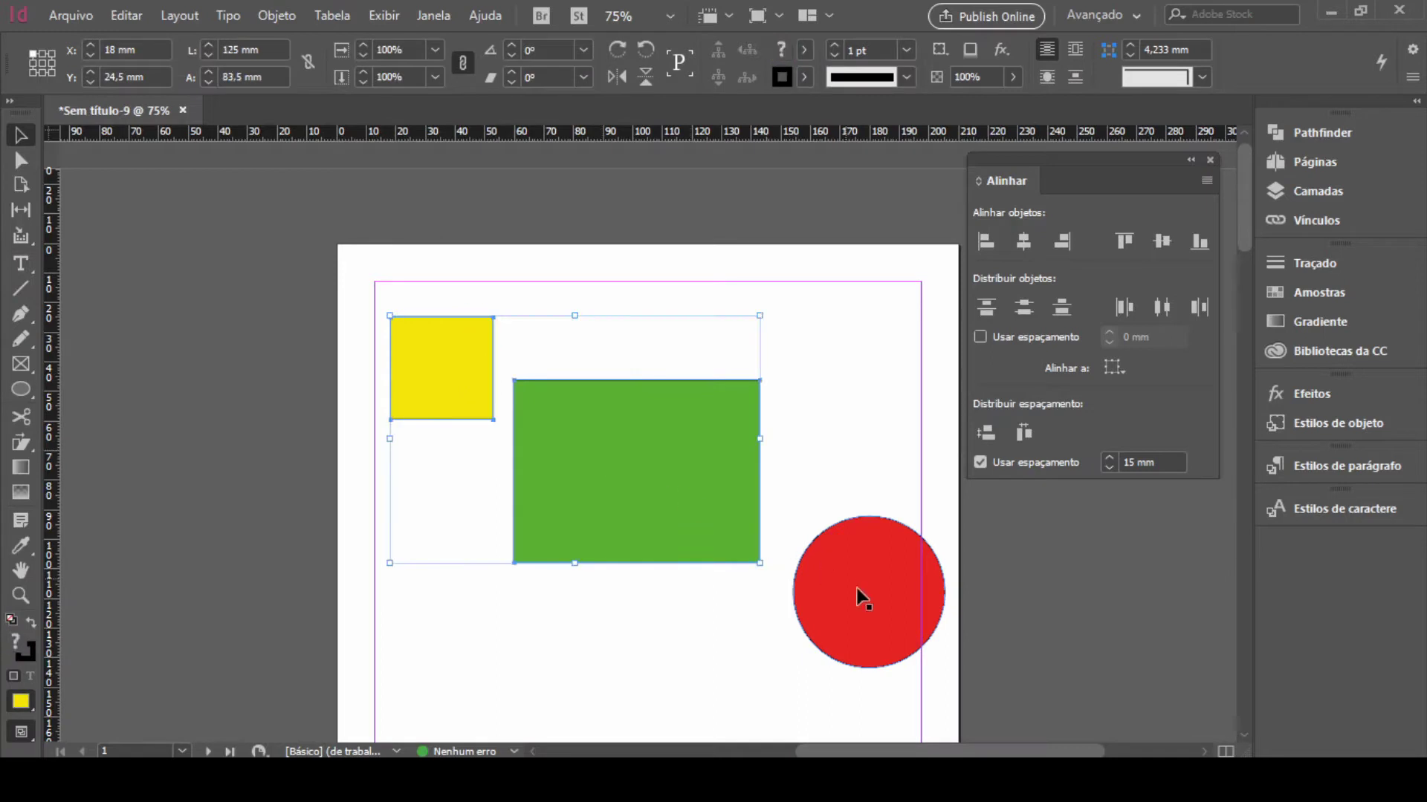
shift+click(860, 592)
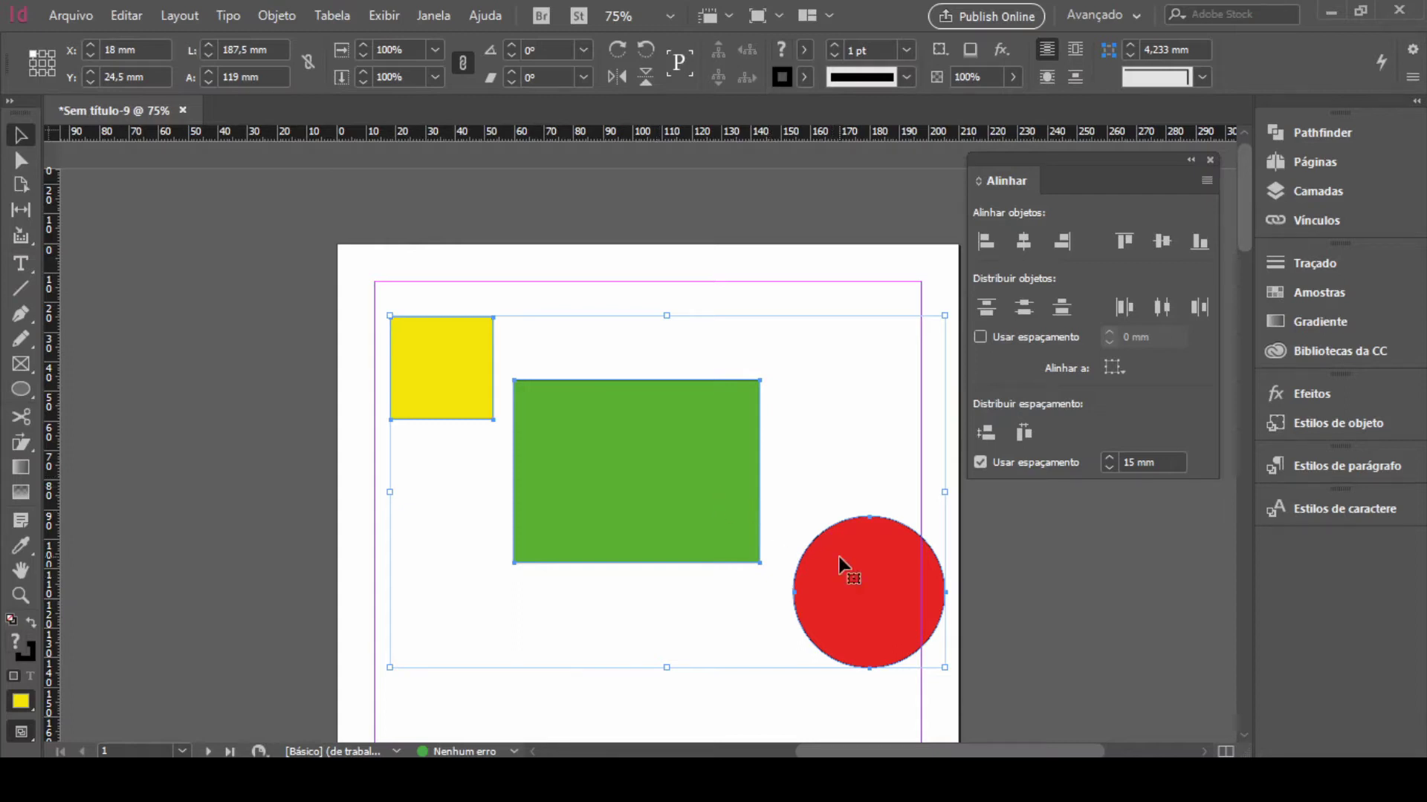
click(1134, 252)
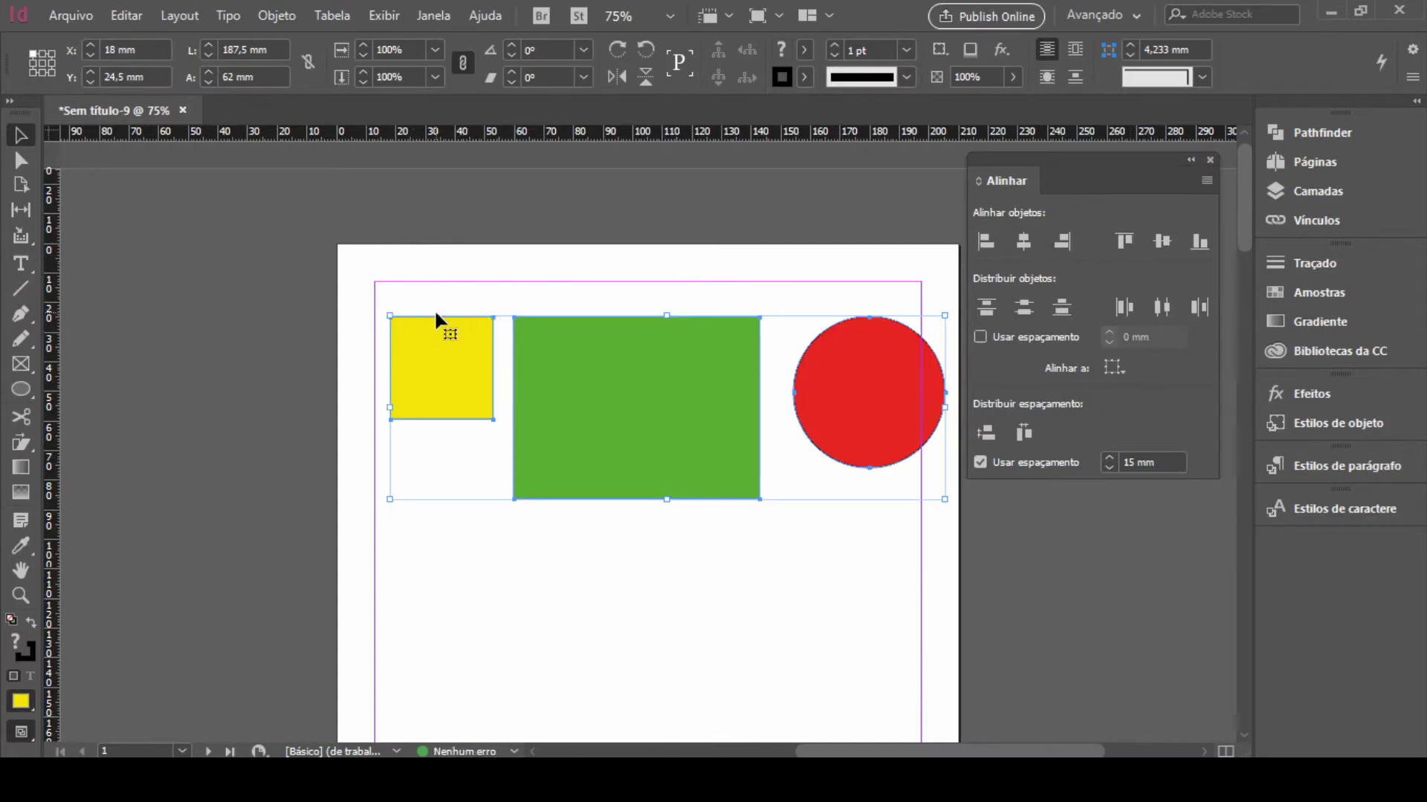
key(ctrl+z)
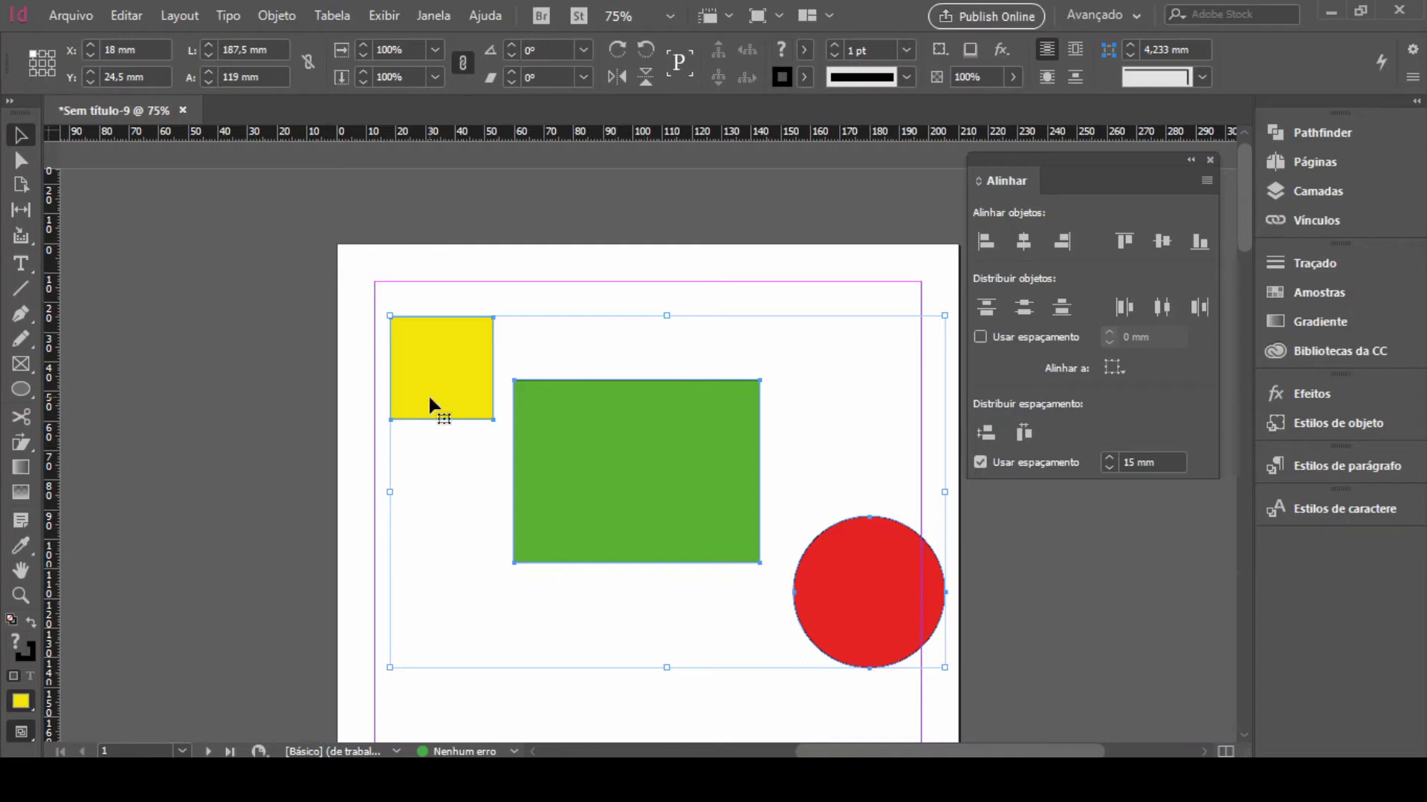
click(1200, 242)
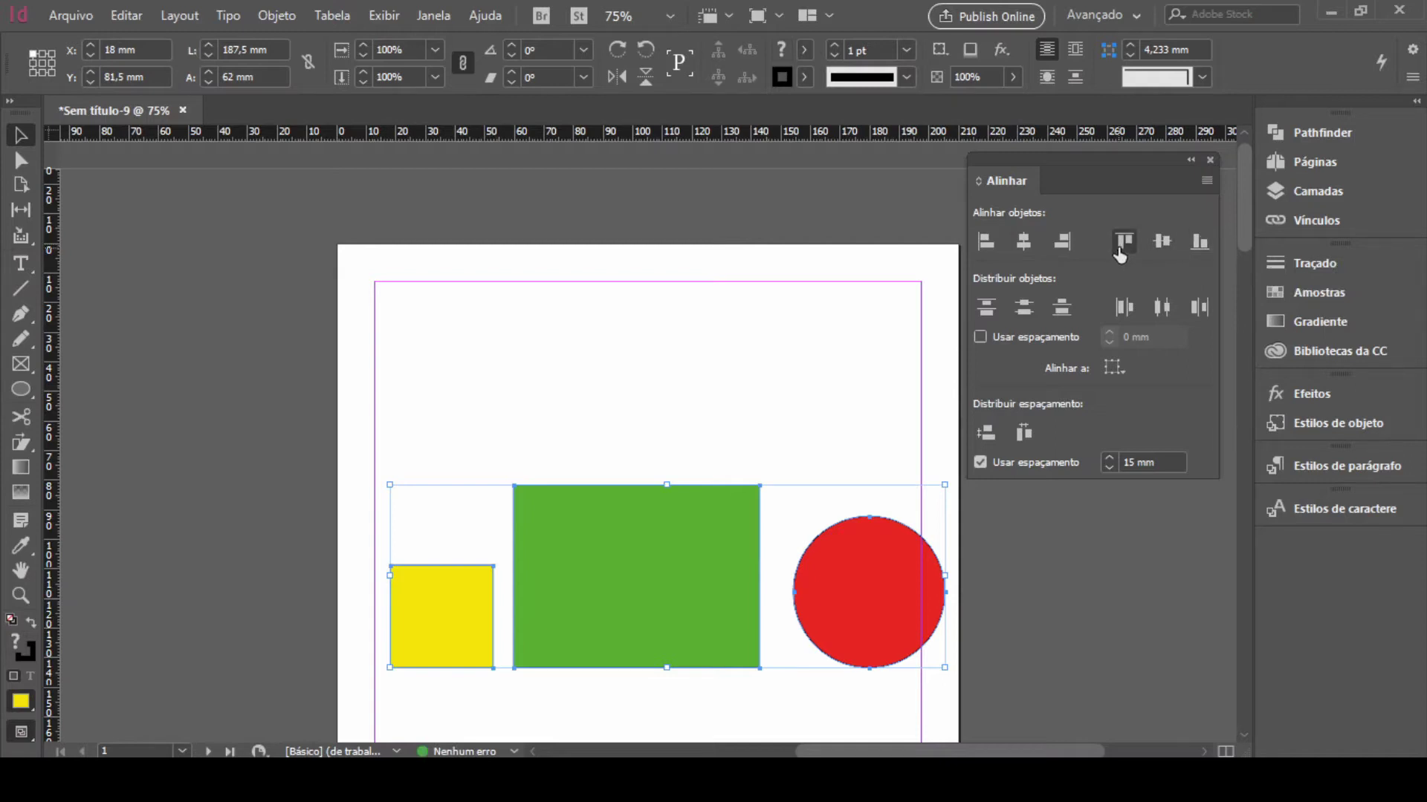
key(ctrl+z)
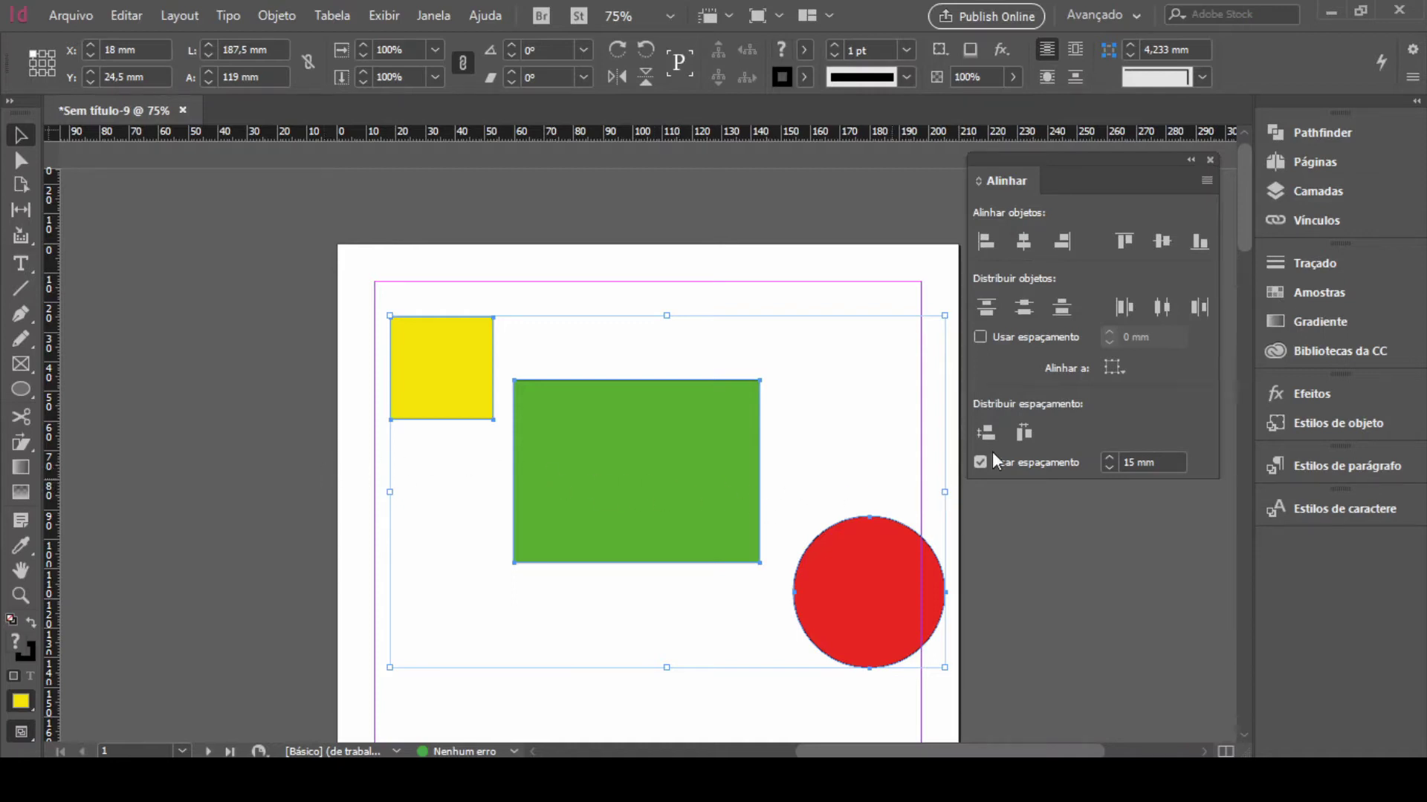
Align the three selected shapes on their vertical centres, undoing and reapplying the alignment to compare before and after
click(1161, 243)
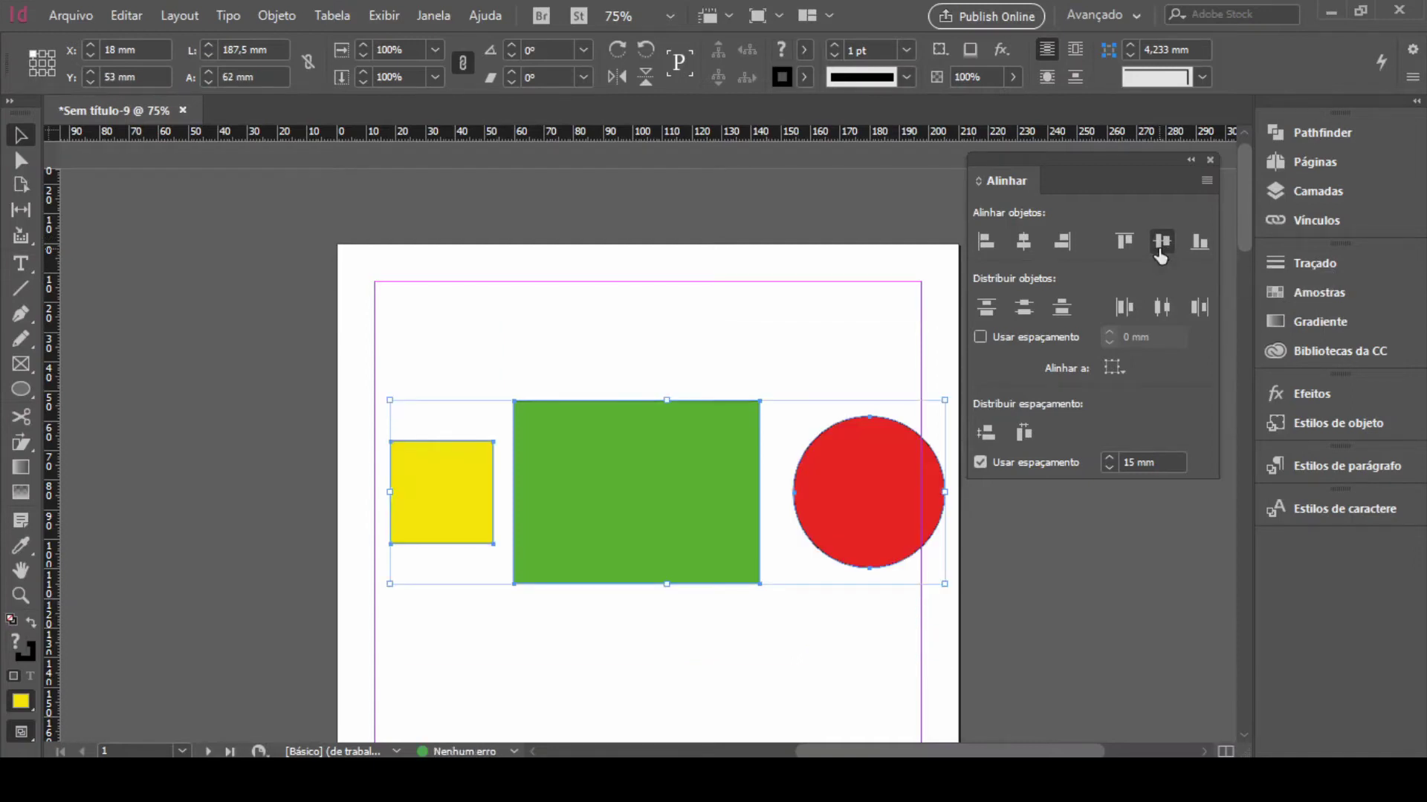
key(ctrl+z)
click(1161, 243)
key(ctrl+z)
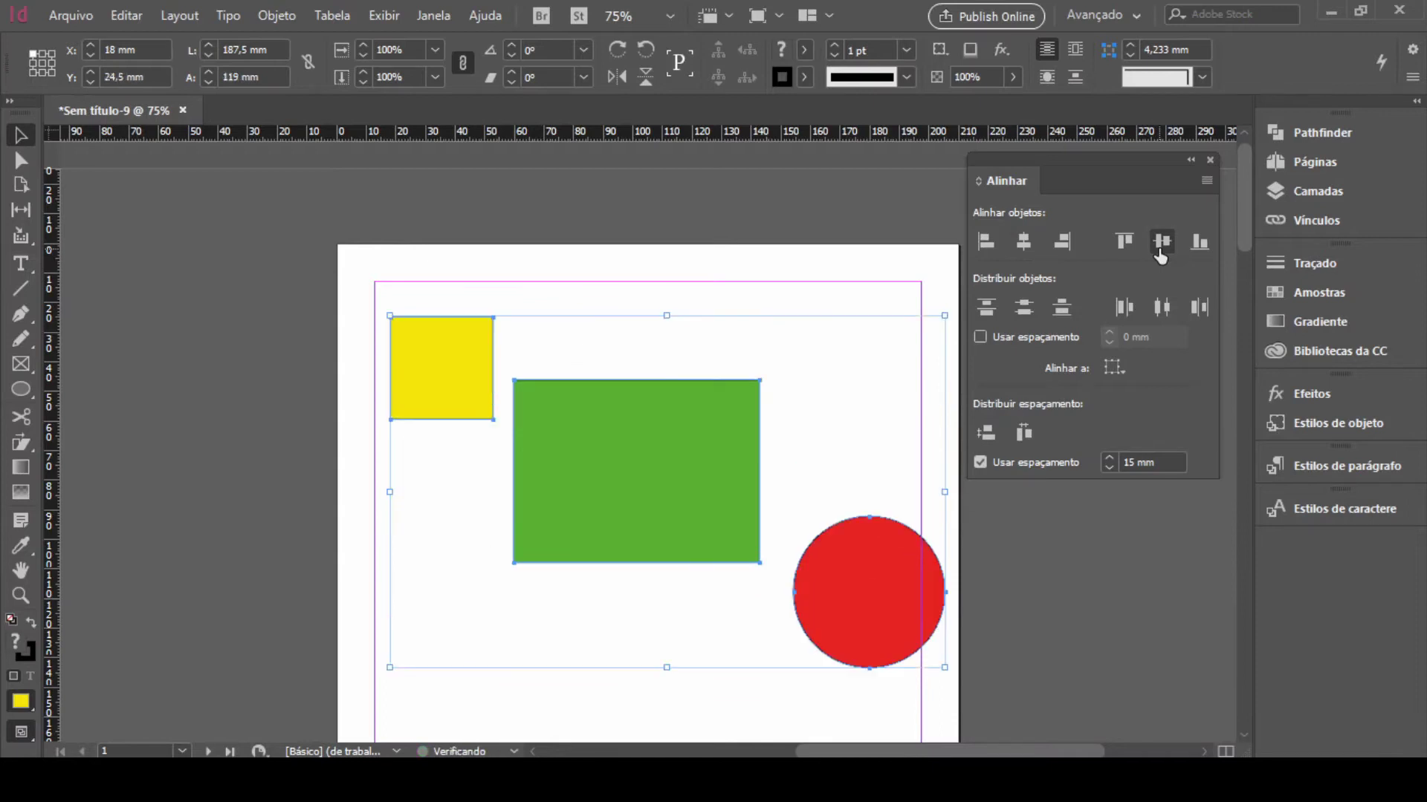
click(1159, 248)
key(ctrl+z)
click(1160, 249)
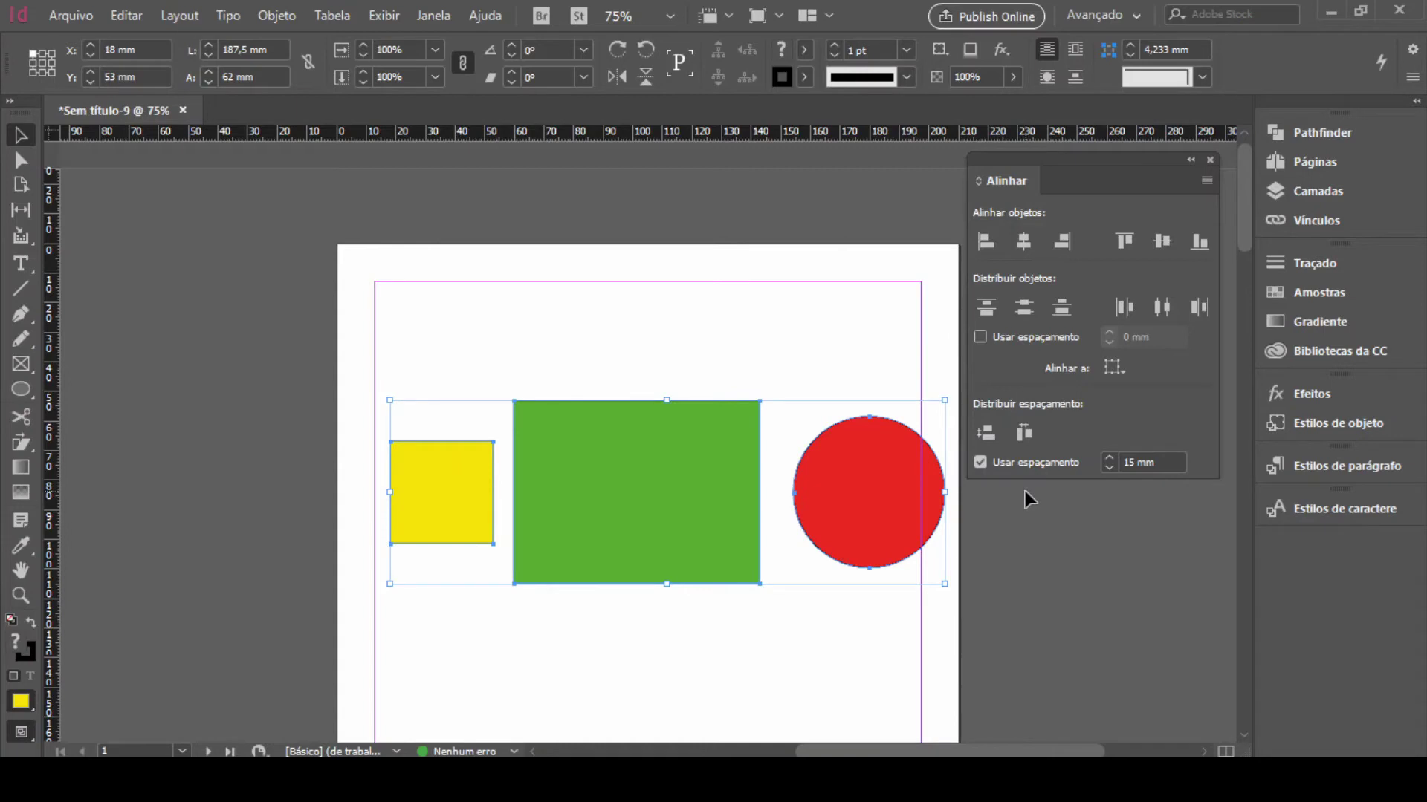
Rearrange the shapes into a vertical stack with the green rectangle uppermost, the yellow square in the middle and the red circle lowest
click(614, 525)
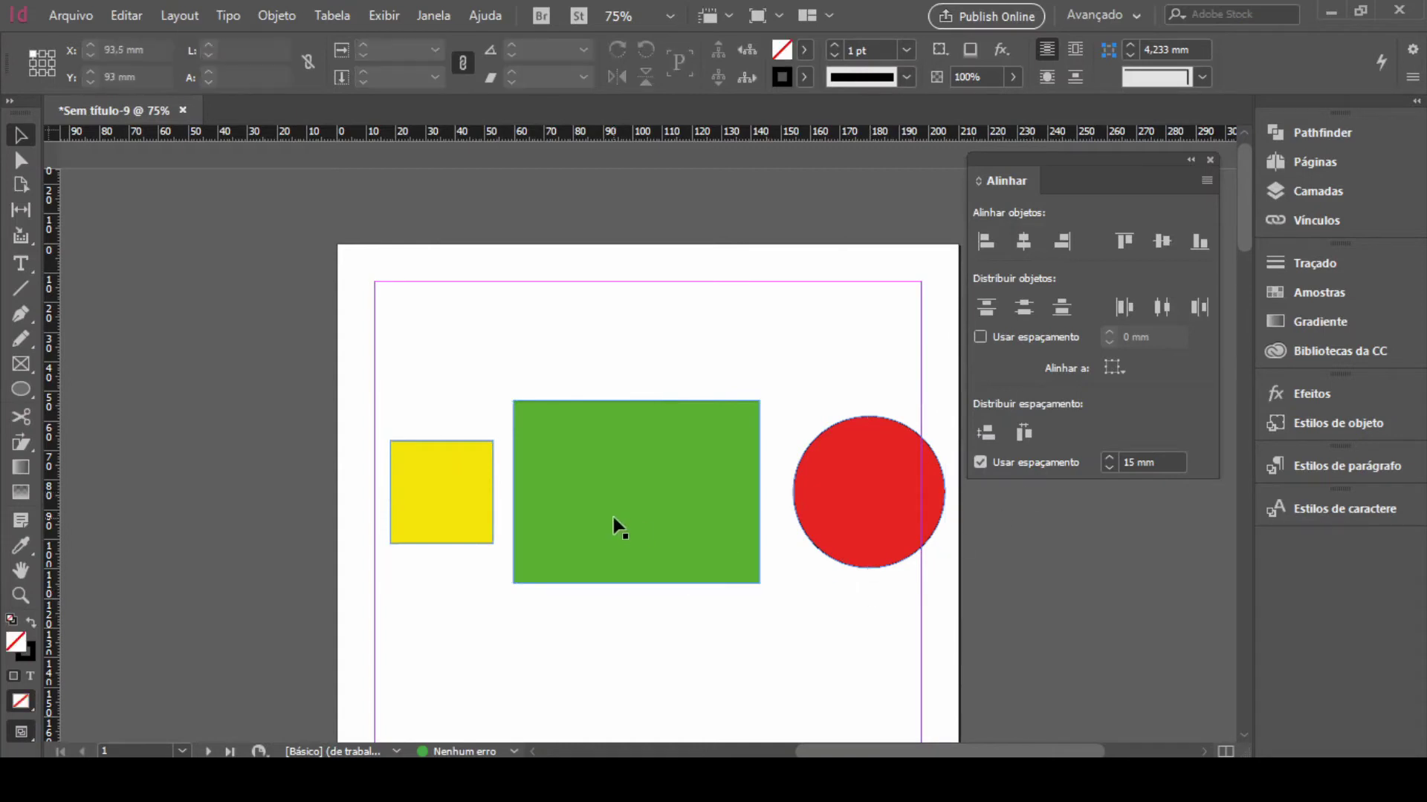
drag(615, 529, 626, 361)
drag(439, 494, 554, 506)
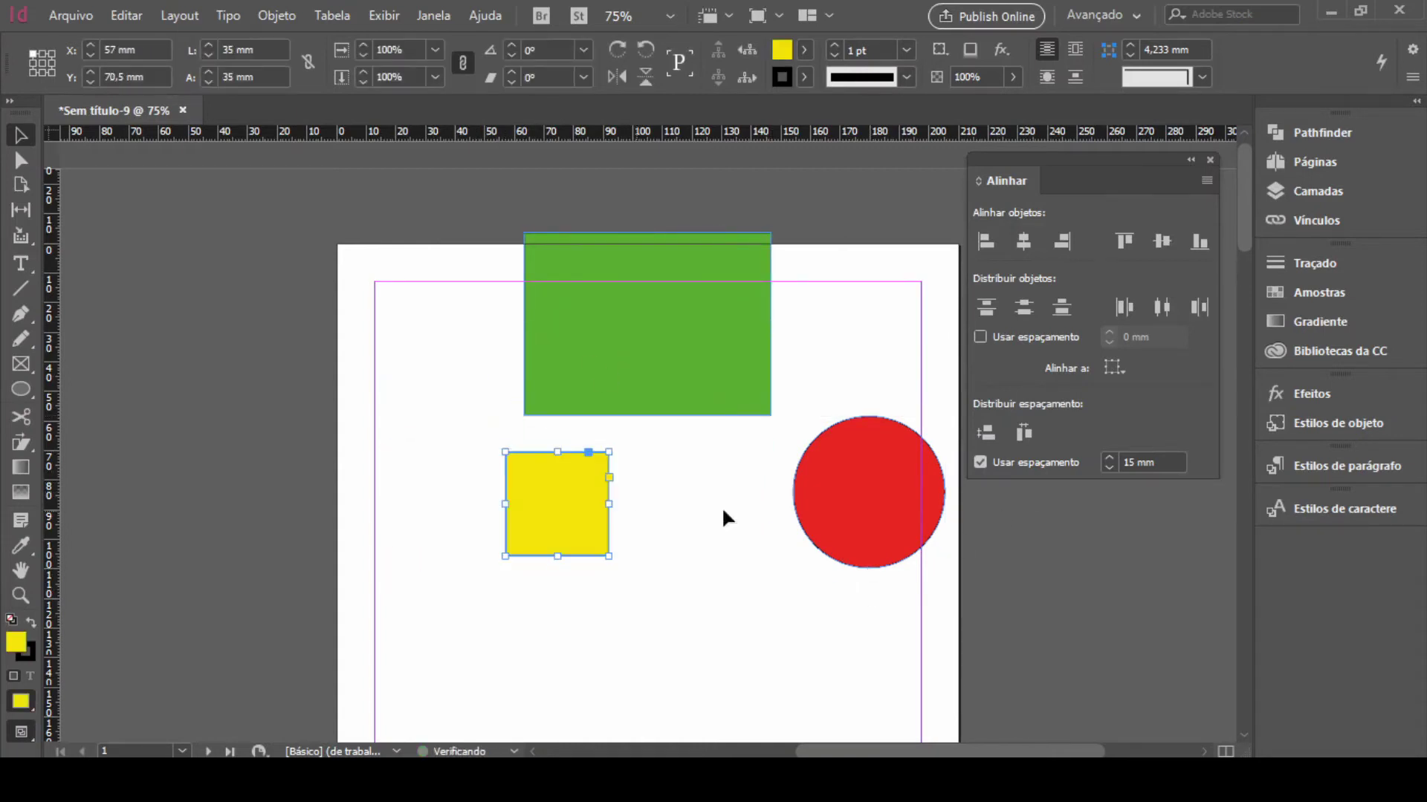
drag(907, 480, 655, 707)
drag(666, 363, 667, 418)
drag(586, 532, 661, 620)
scroll(829, 422, down, 3)
key(ctrl+minus)
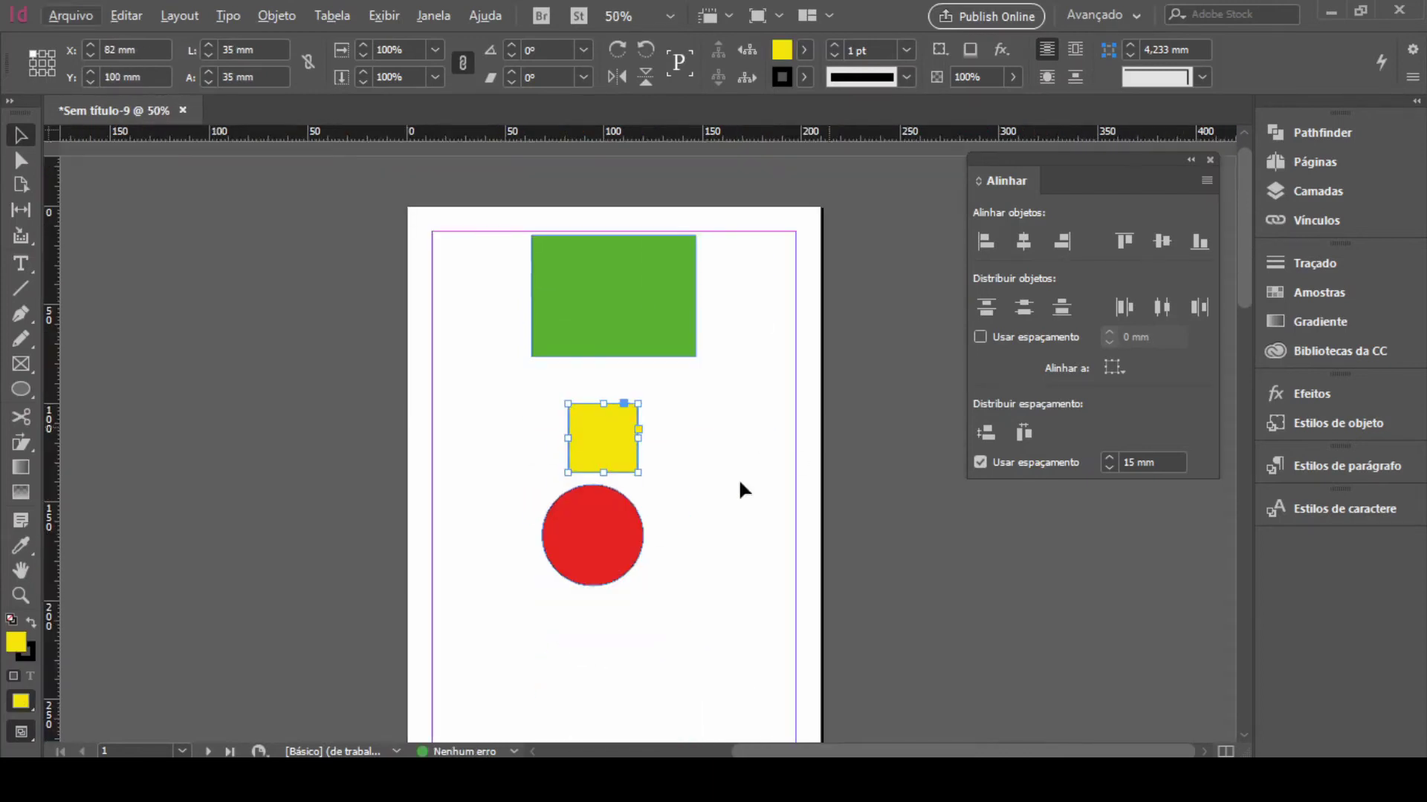
drag(564, 524, 586, 562)
click(682, 572)
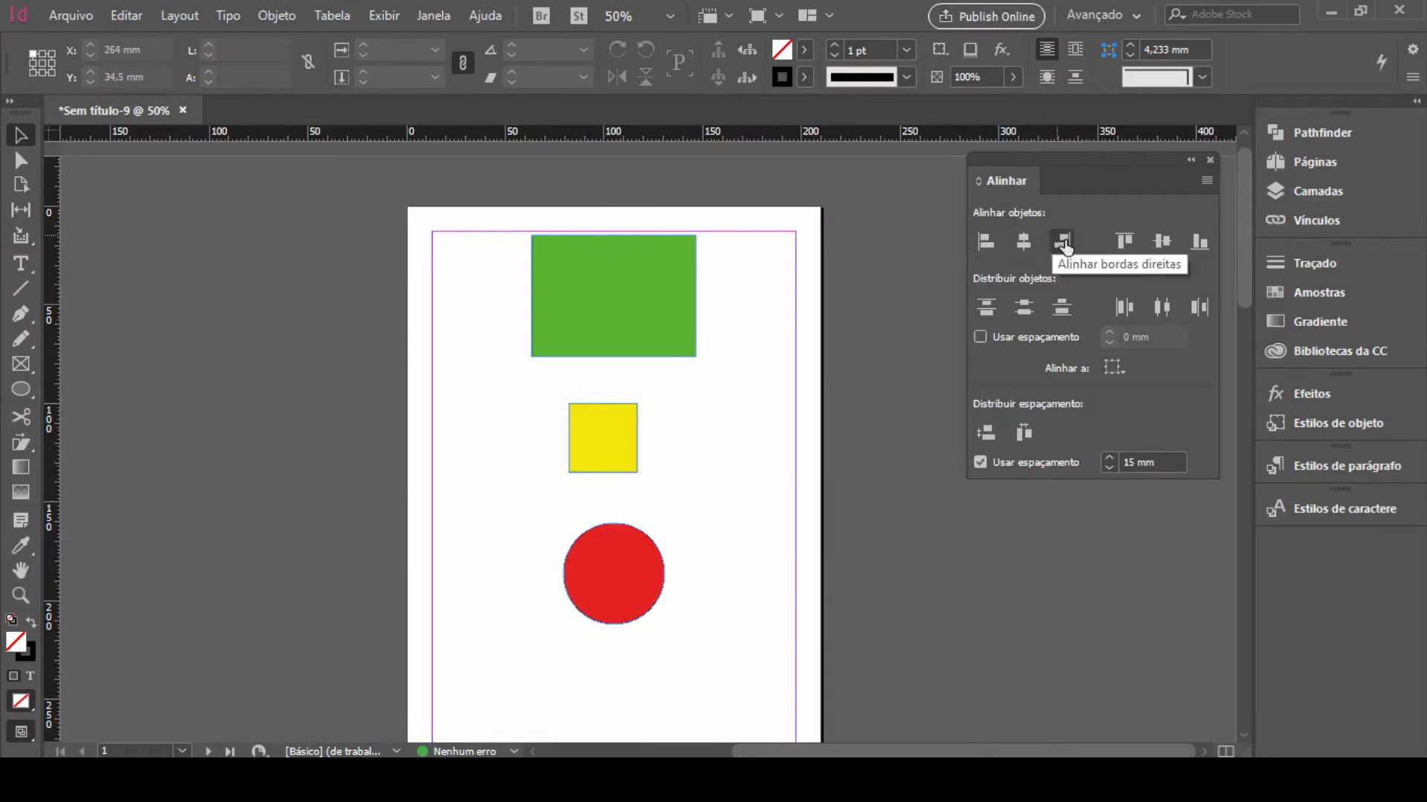
Offset the stacked shapes horizontally, moving the green rectangle toward the left margin and the red circle to about X 101 mm
drag(656, 329, 570, 332)
drag(622, 465, 617, 459)
drag(623, 594, 666, 592)
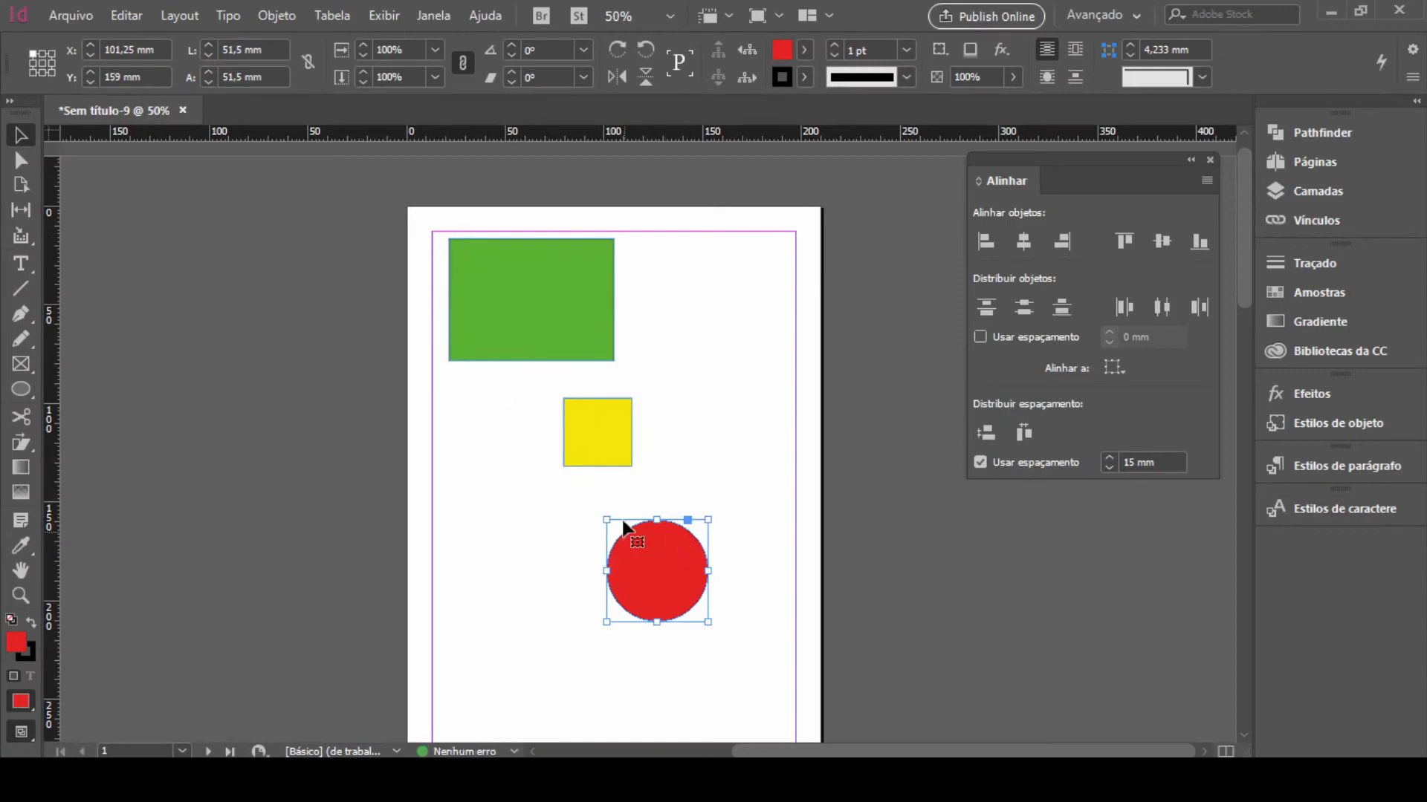
Try aligning left edges, first for the yellow square and red circle, and again with the green rectangle included, undoing each alignment
click(605, 426)
shift+click(657, 592)
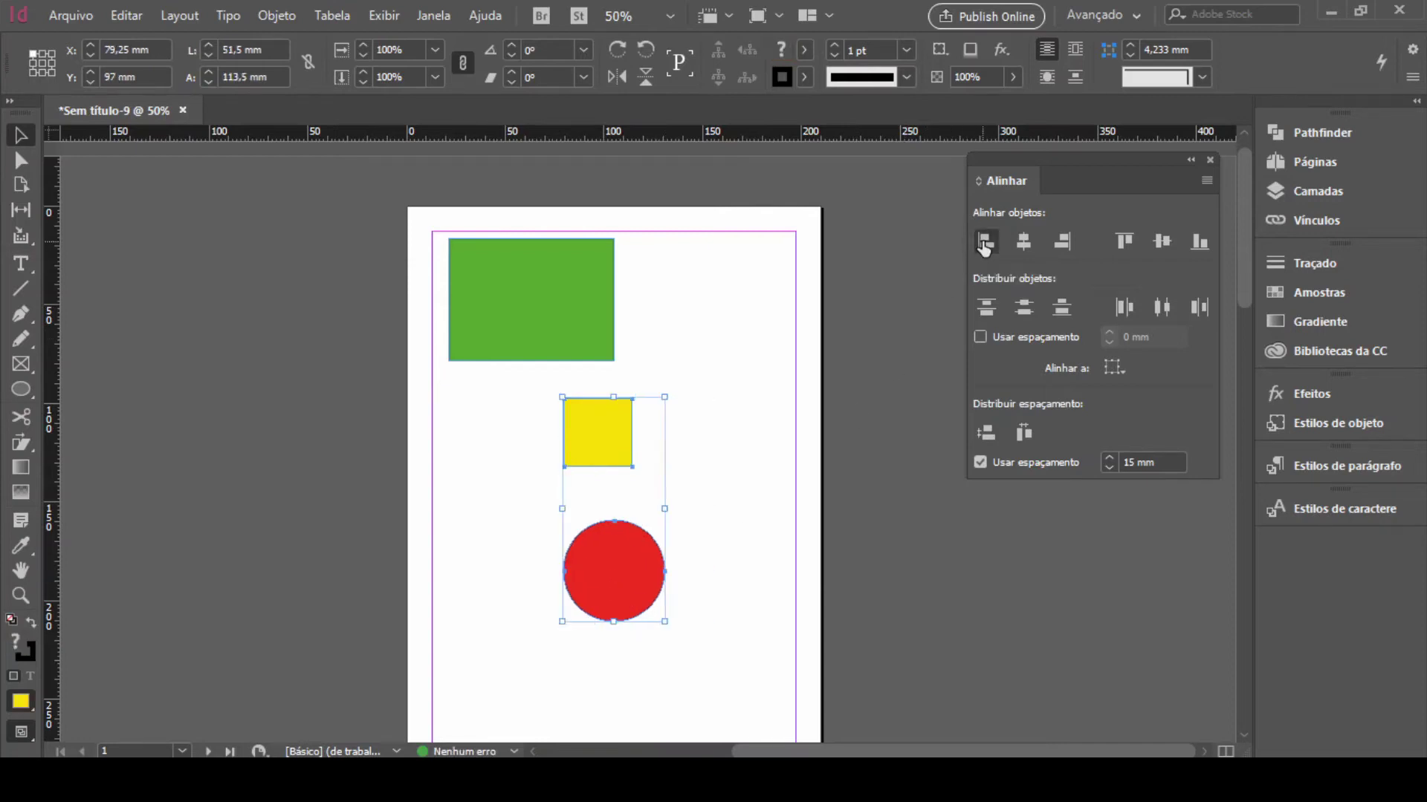
key(ctrl+z)
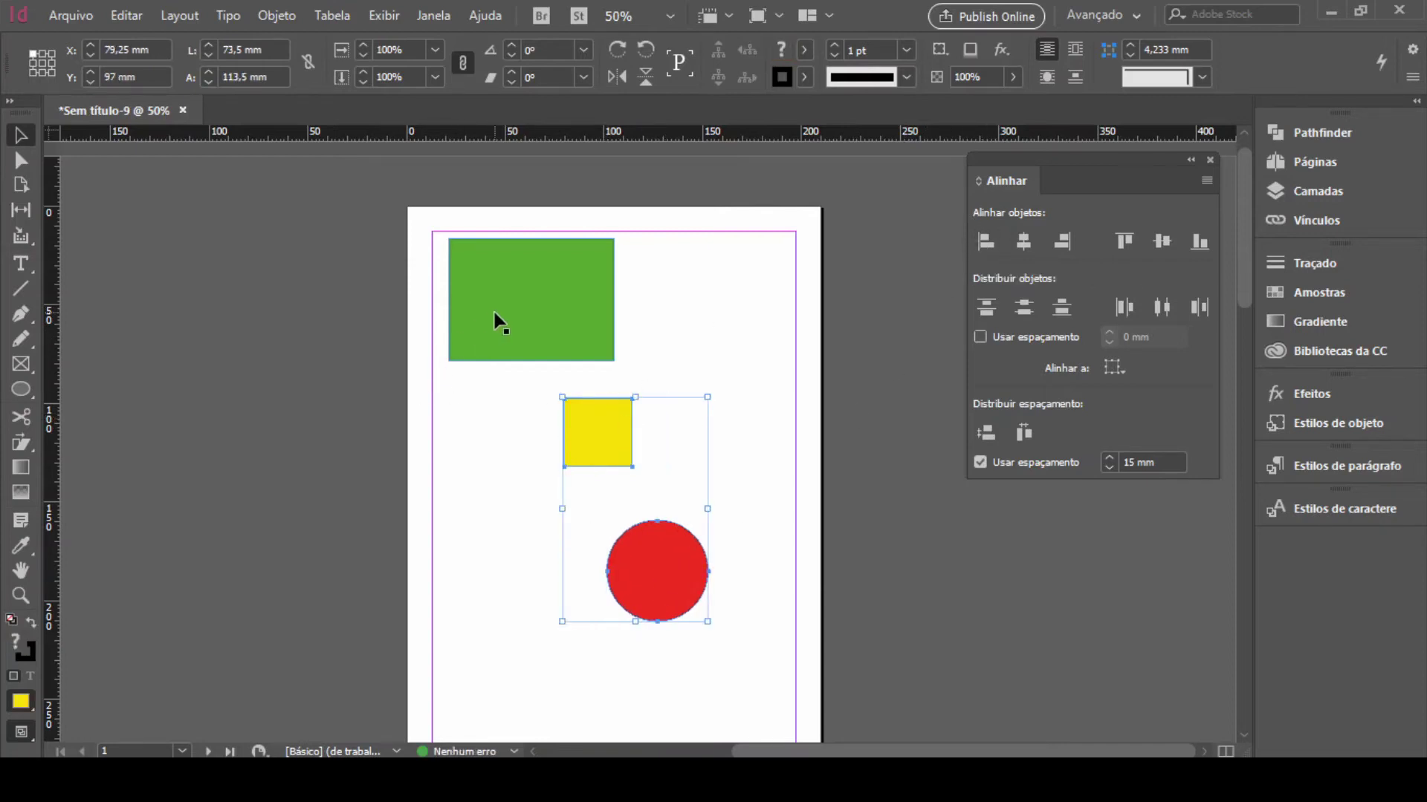
shift+click(500, 318)
click(987, 243)
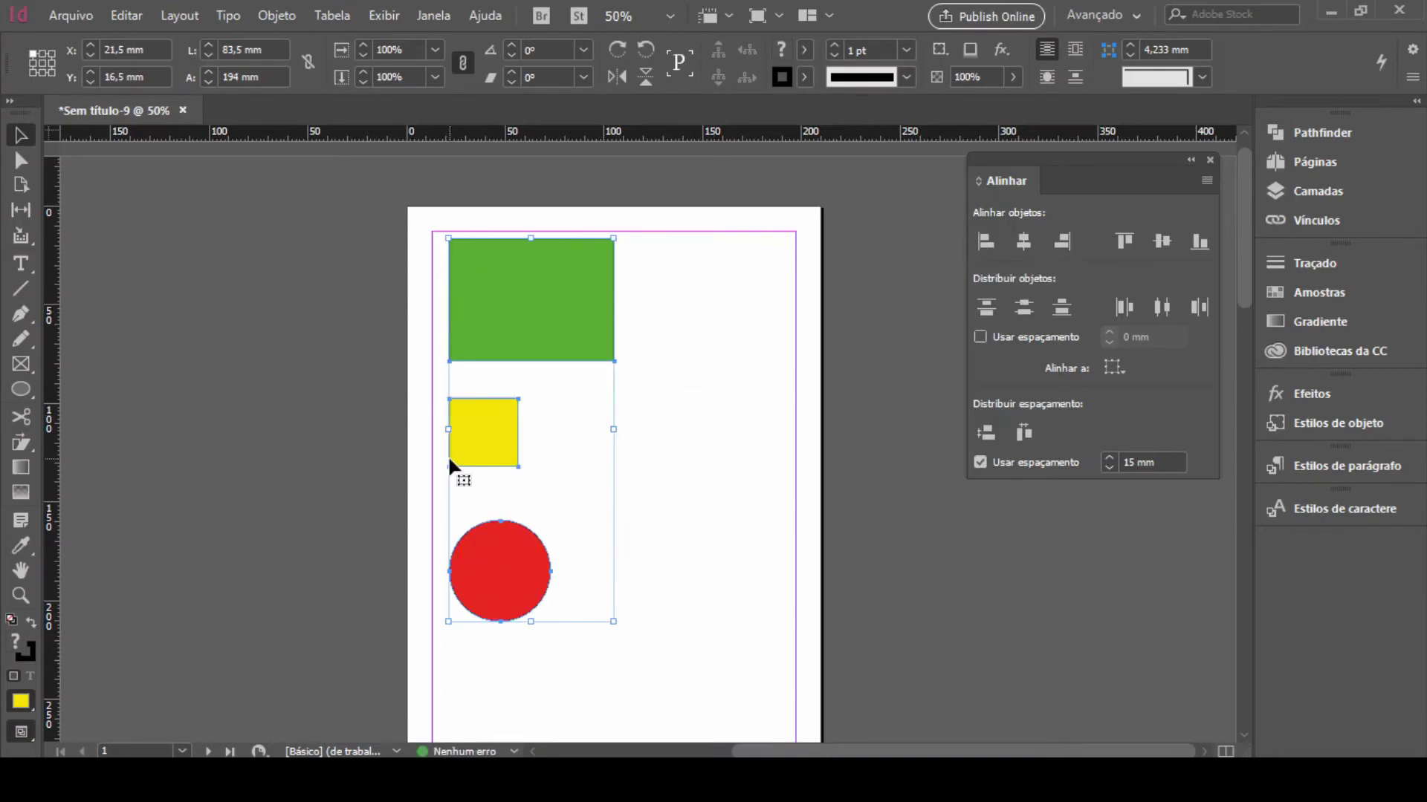
key(ctrl+z)
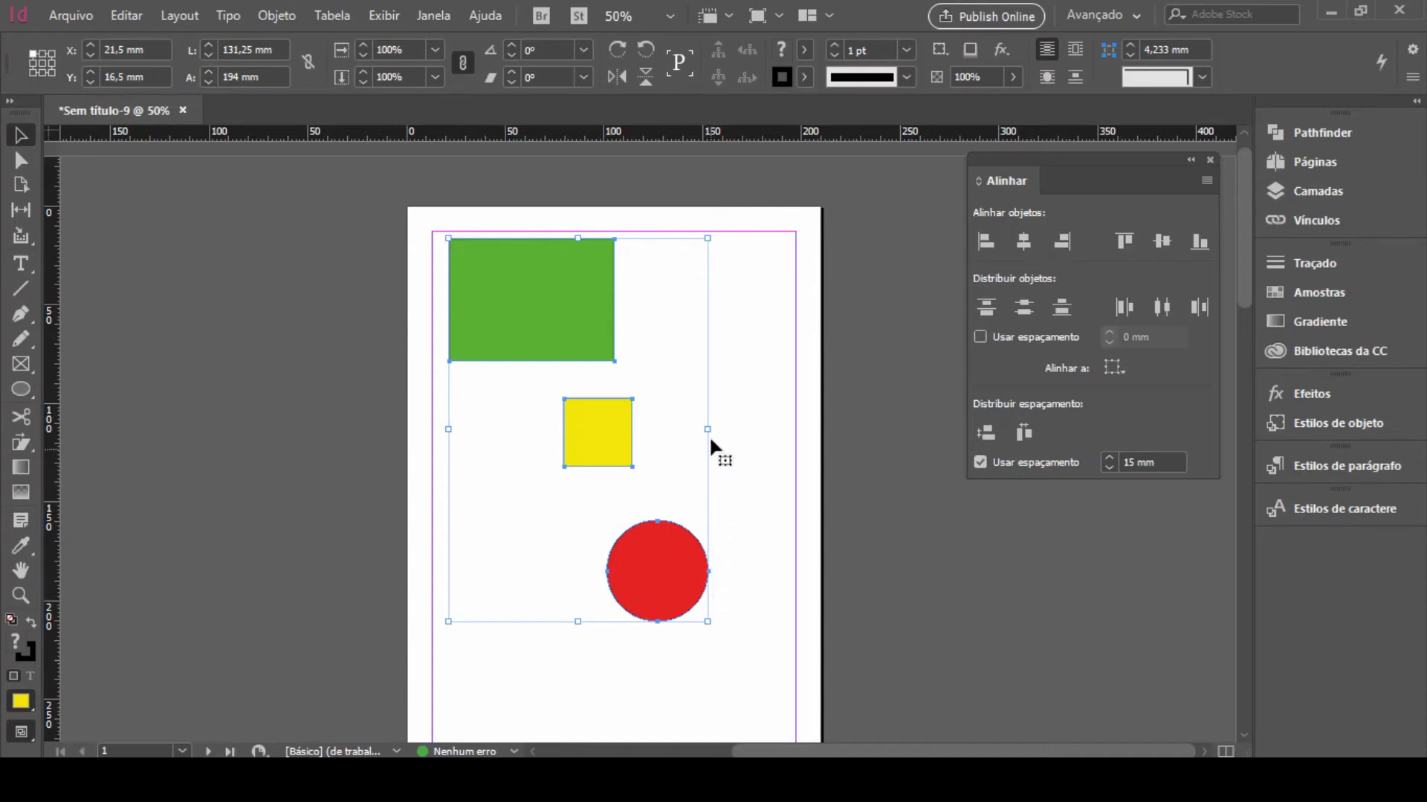
Try aligning the three shapes by their right edges and by their horizontal centres, undoing each alignment and clearing the selection
click(1062, 244)
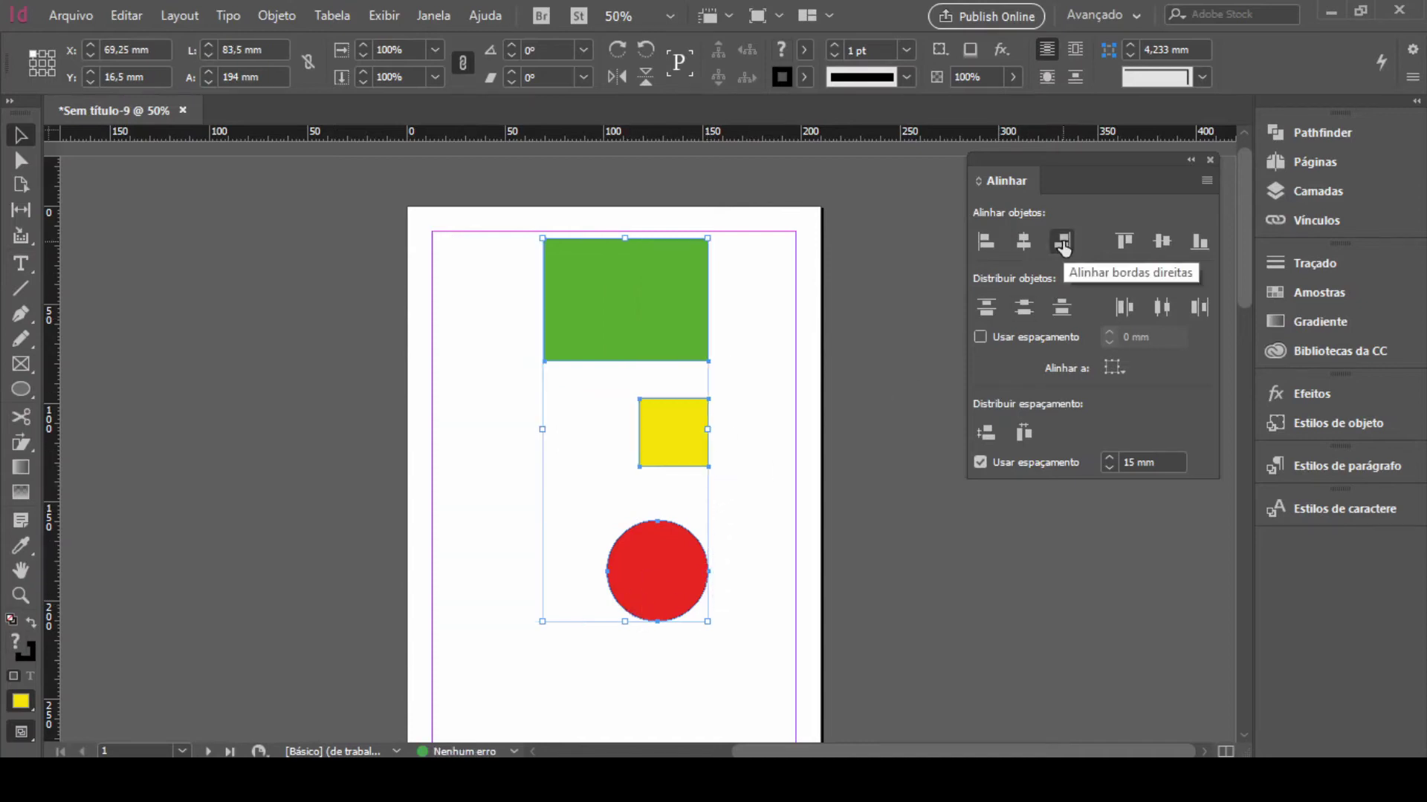
key(ctrl+z)
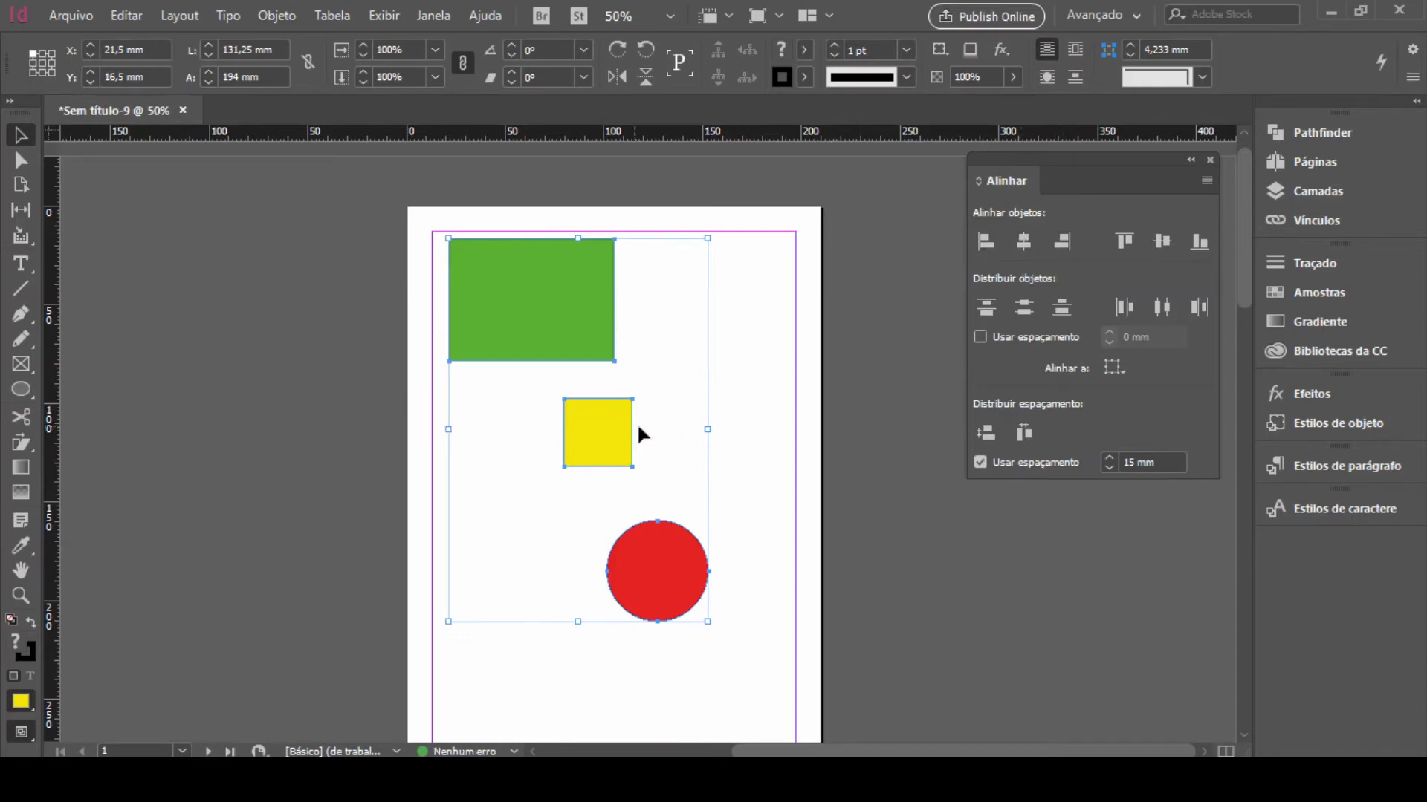
click(1025, 244)
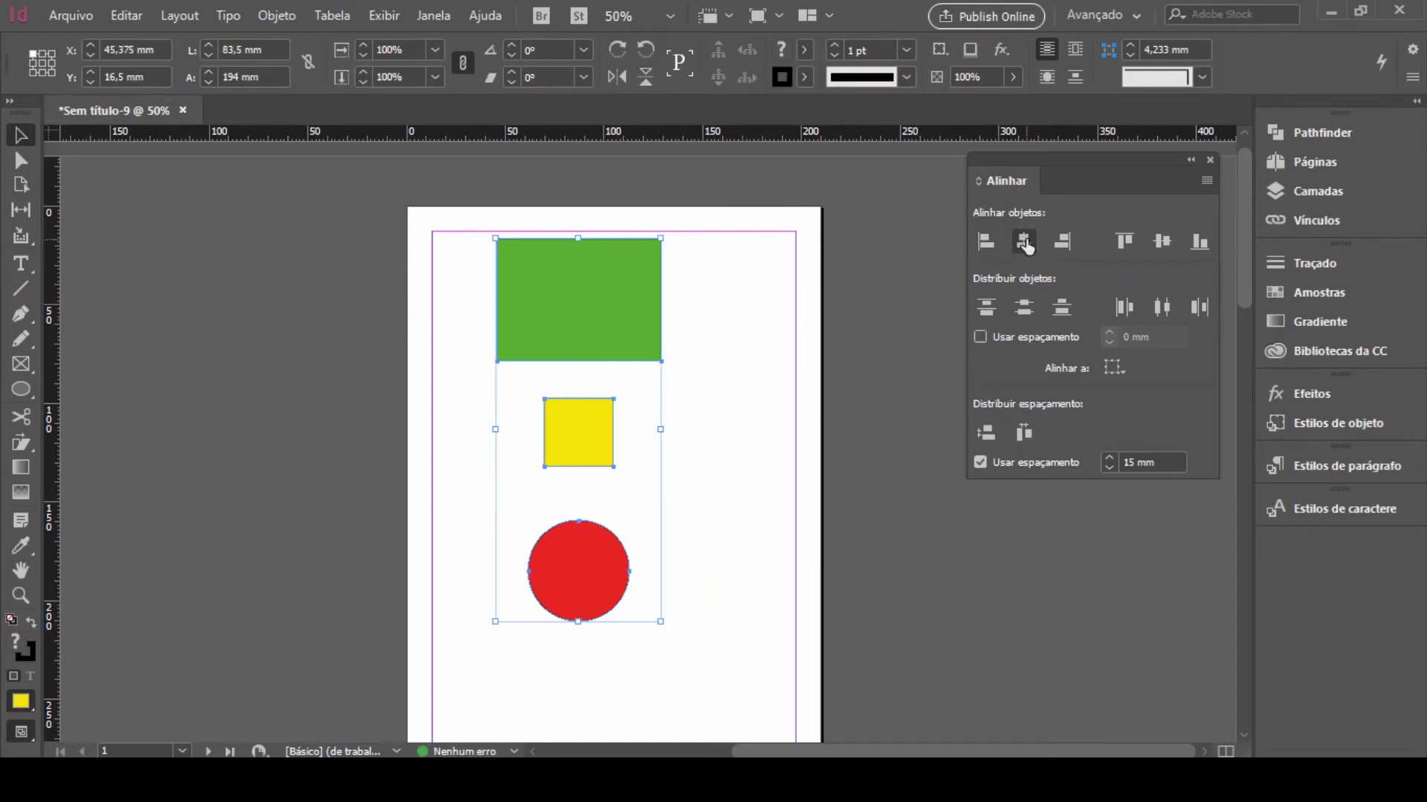
key(ctrl+z)
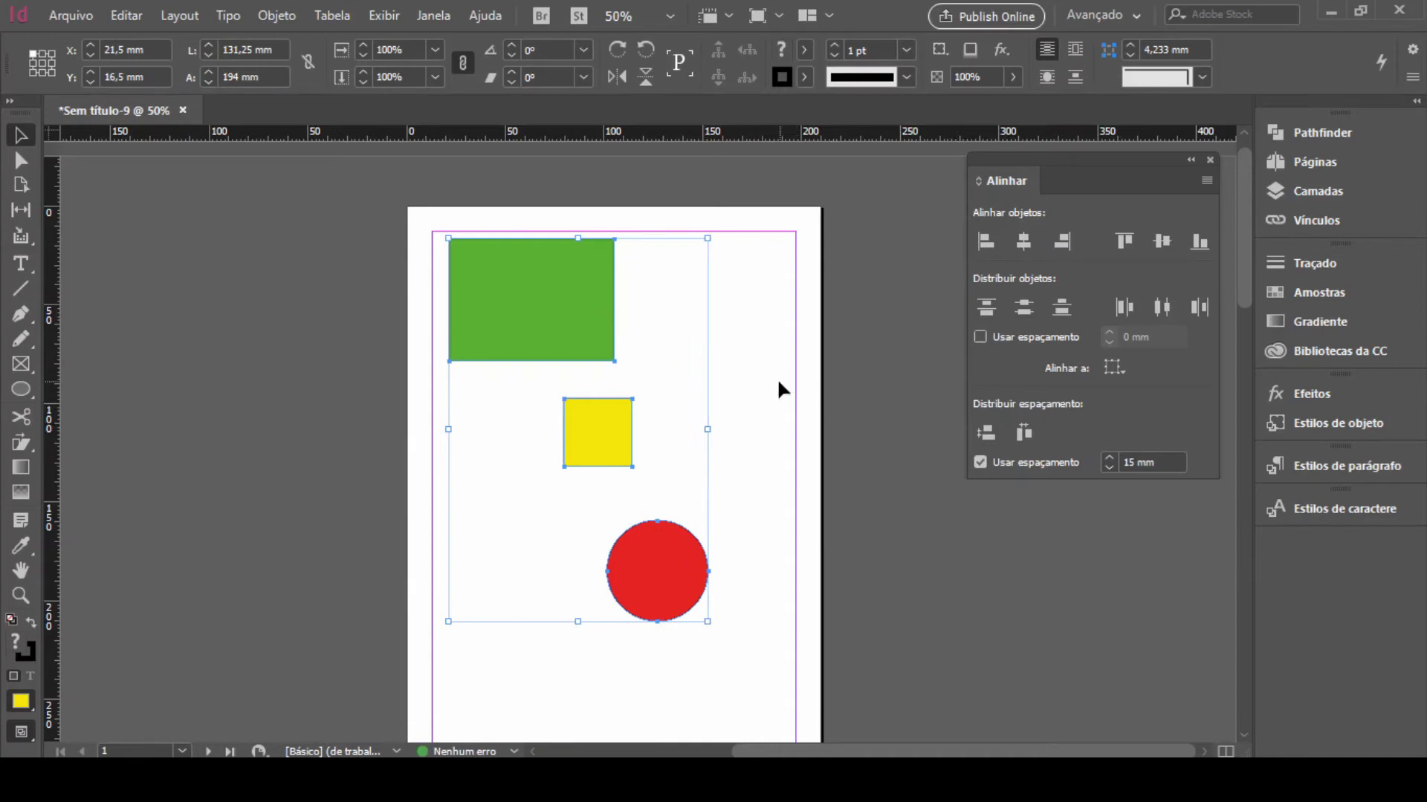
click(752, 475)
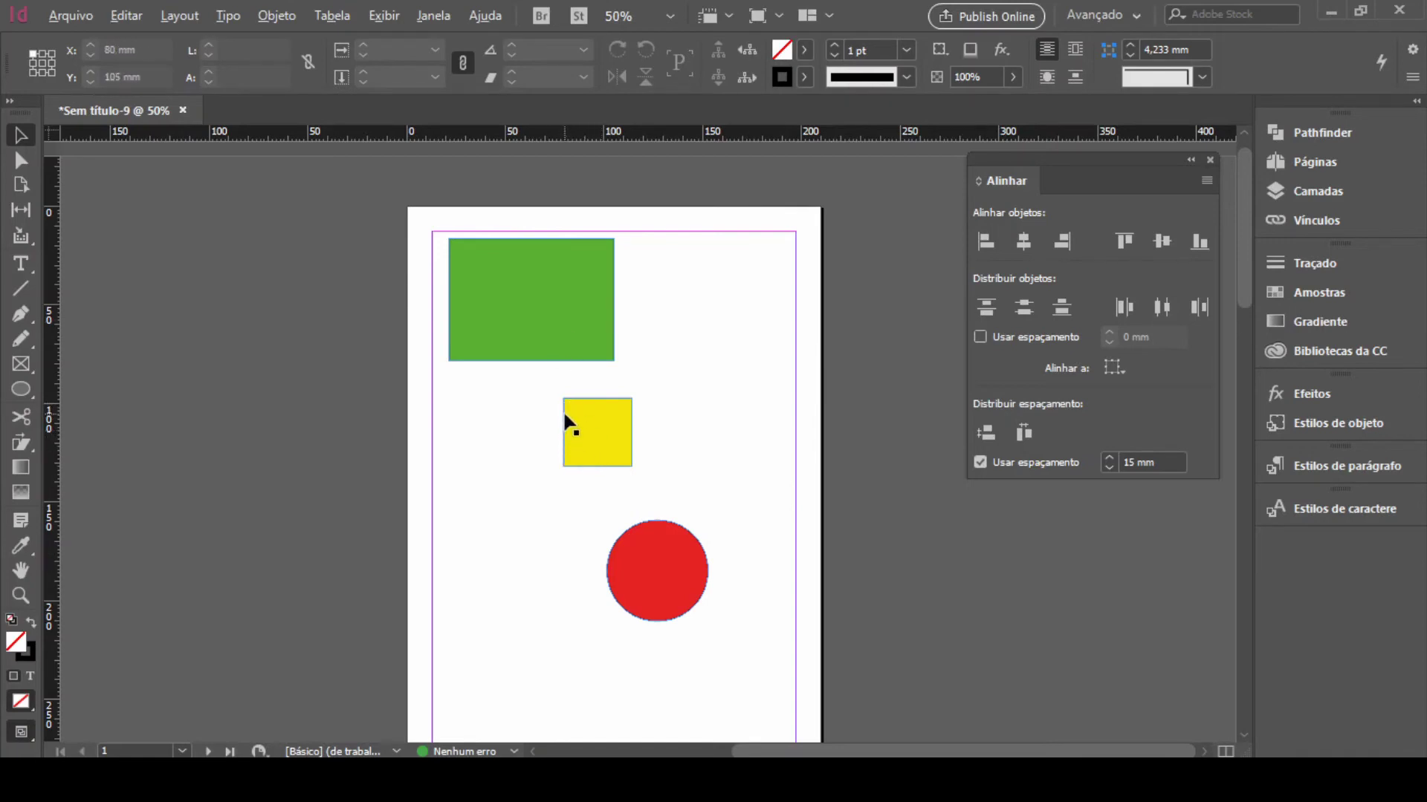
Select all three shapes, try aligning their left edges with the yellow square as key object, and undo the alignment
scroll(564, 417, up, 1)
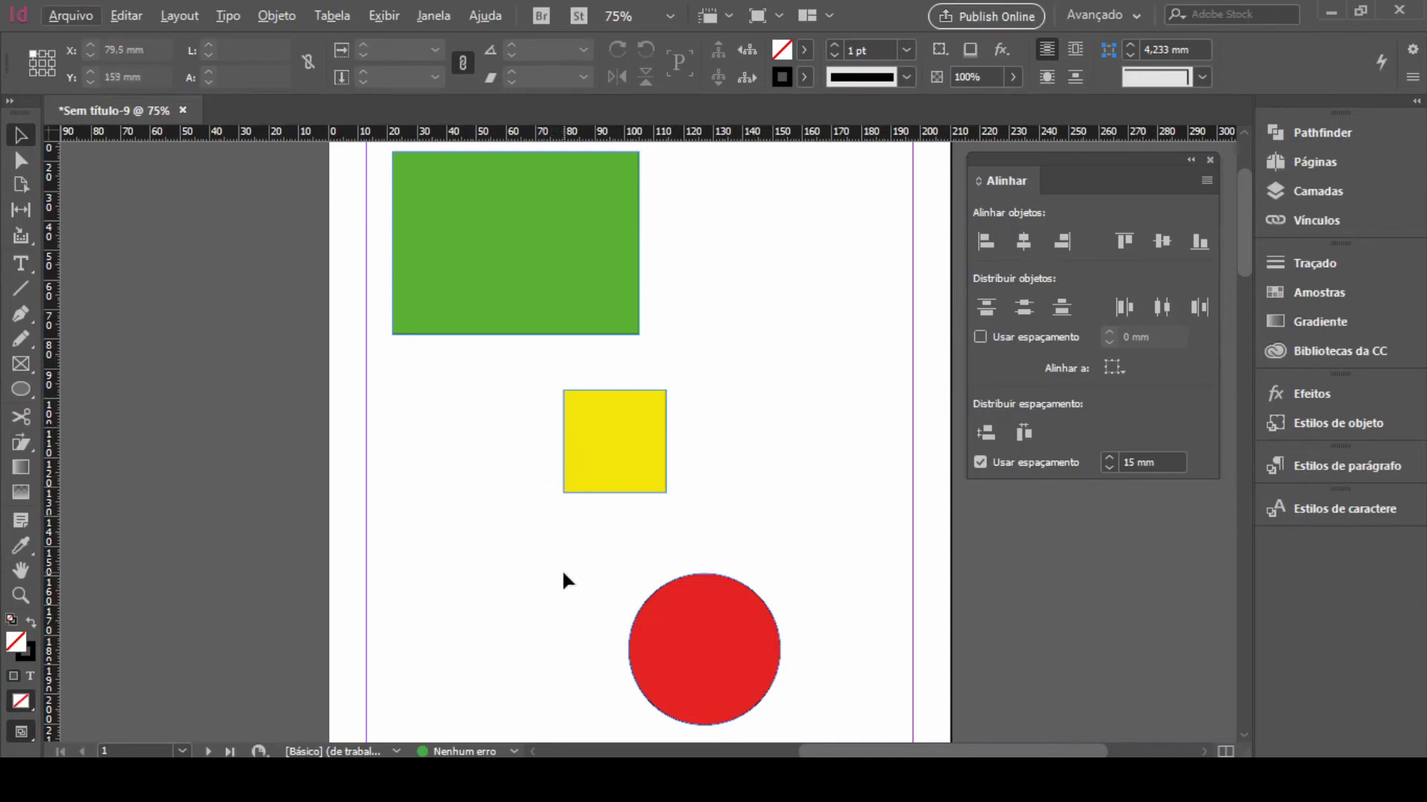
click(548, 202)
shift+click(615, 464)
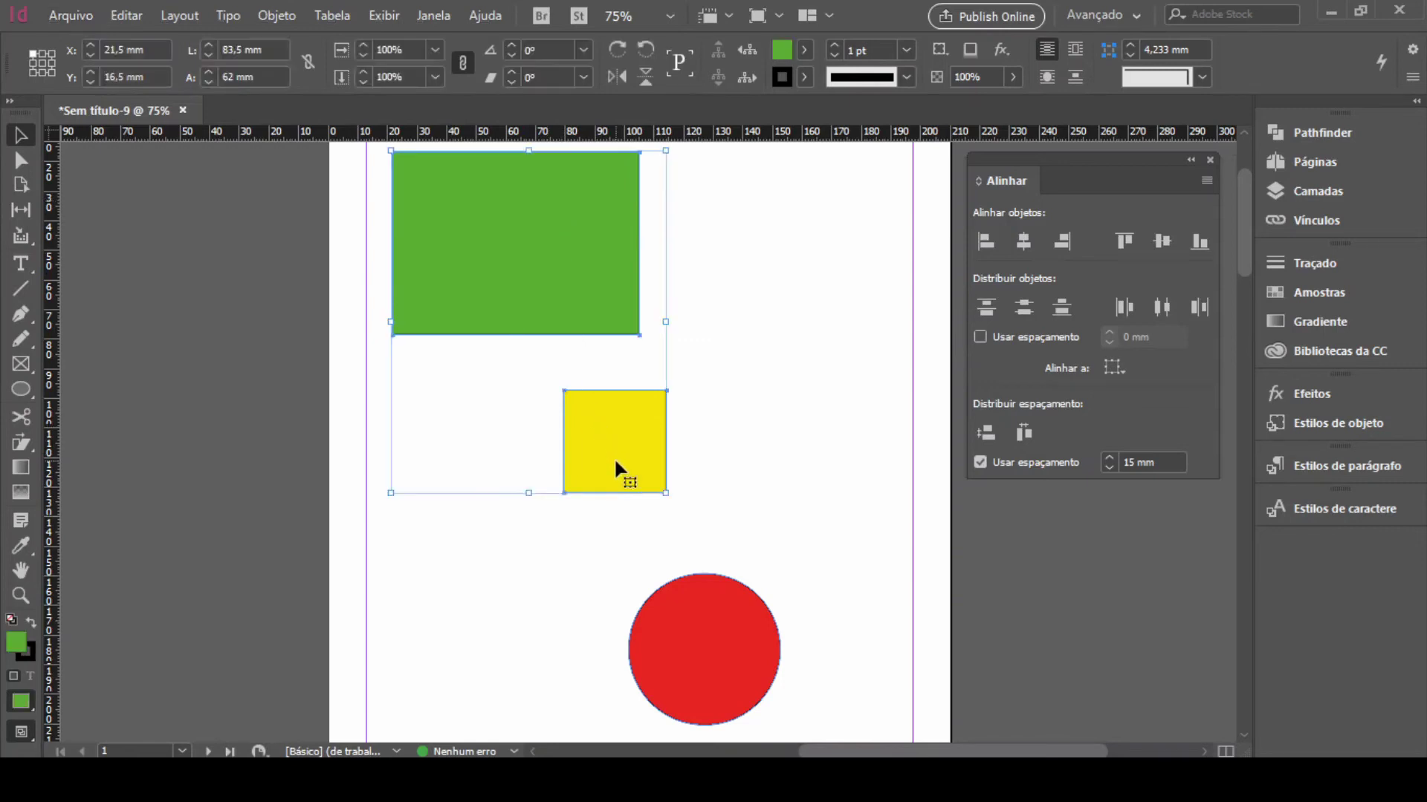
shift+click(713, 651)
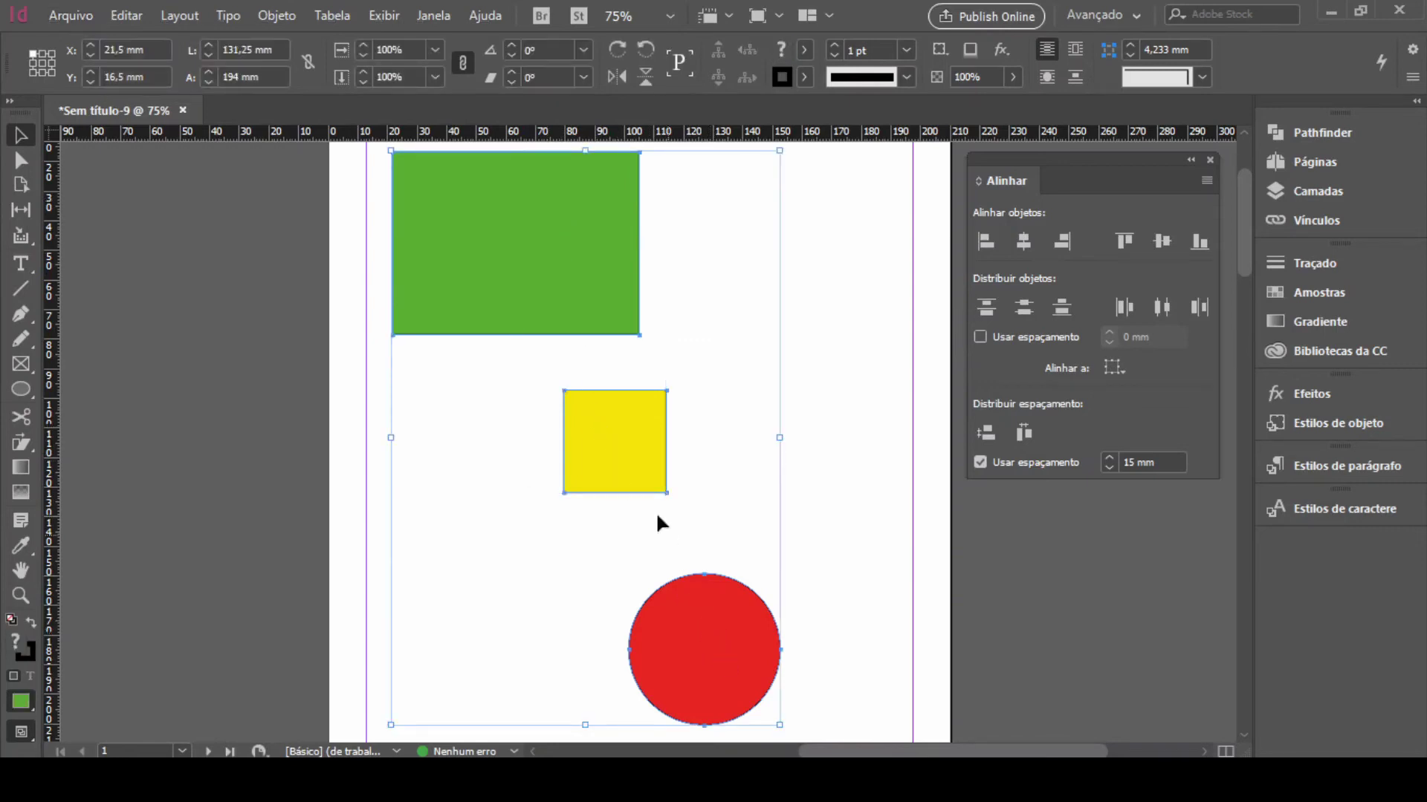
click(628, 459)
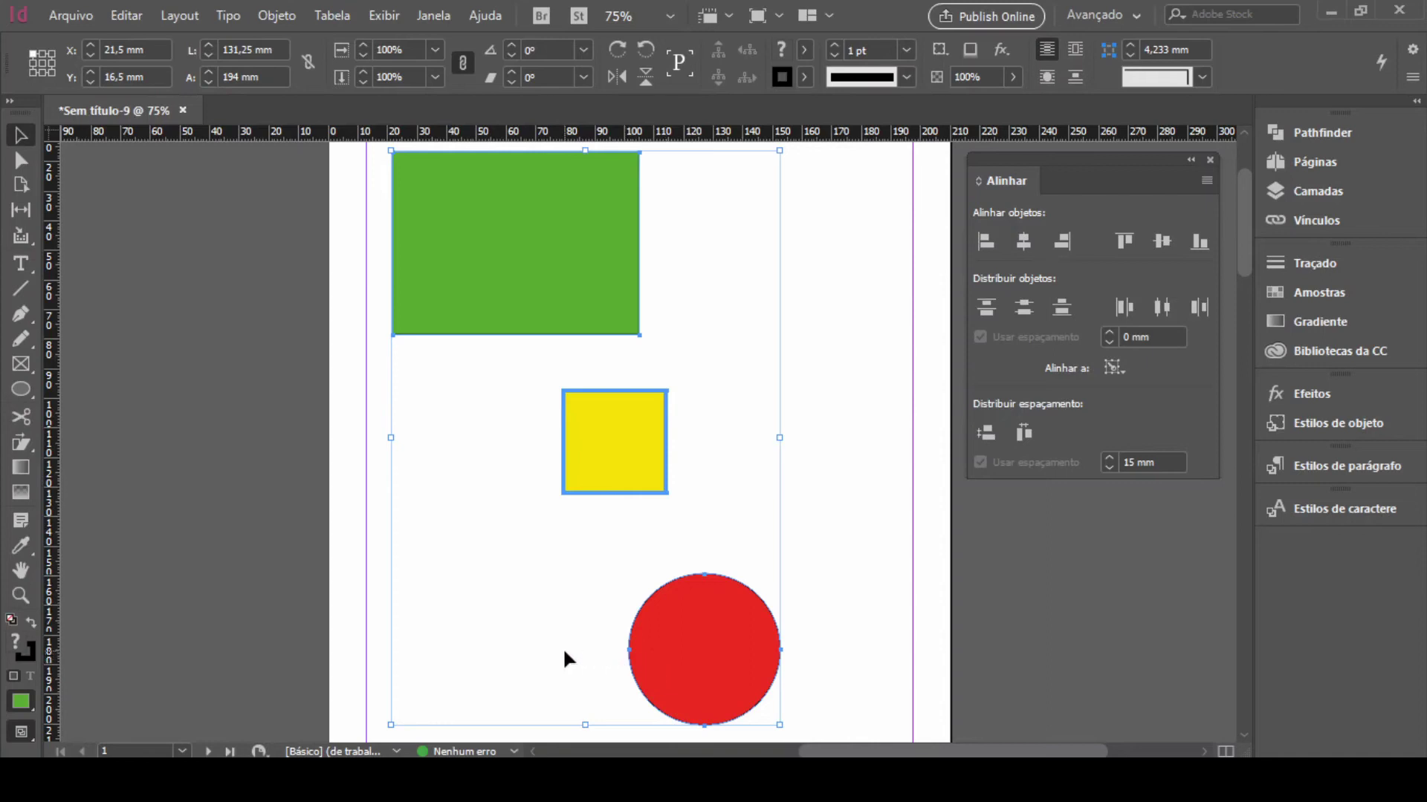
click(985, 242)
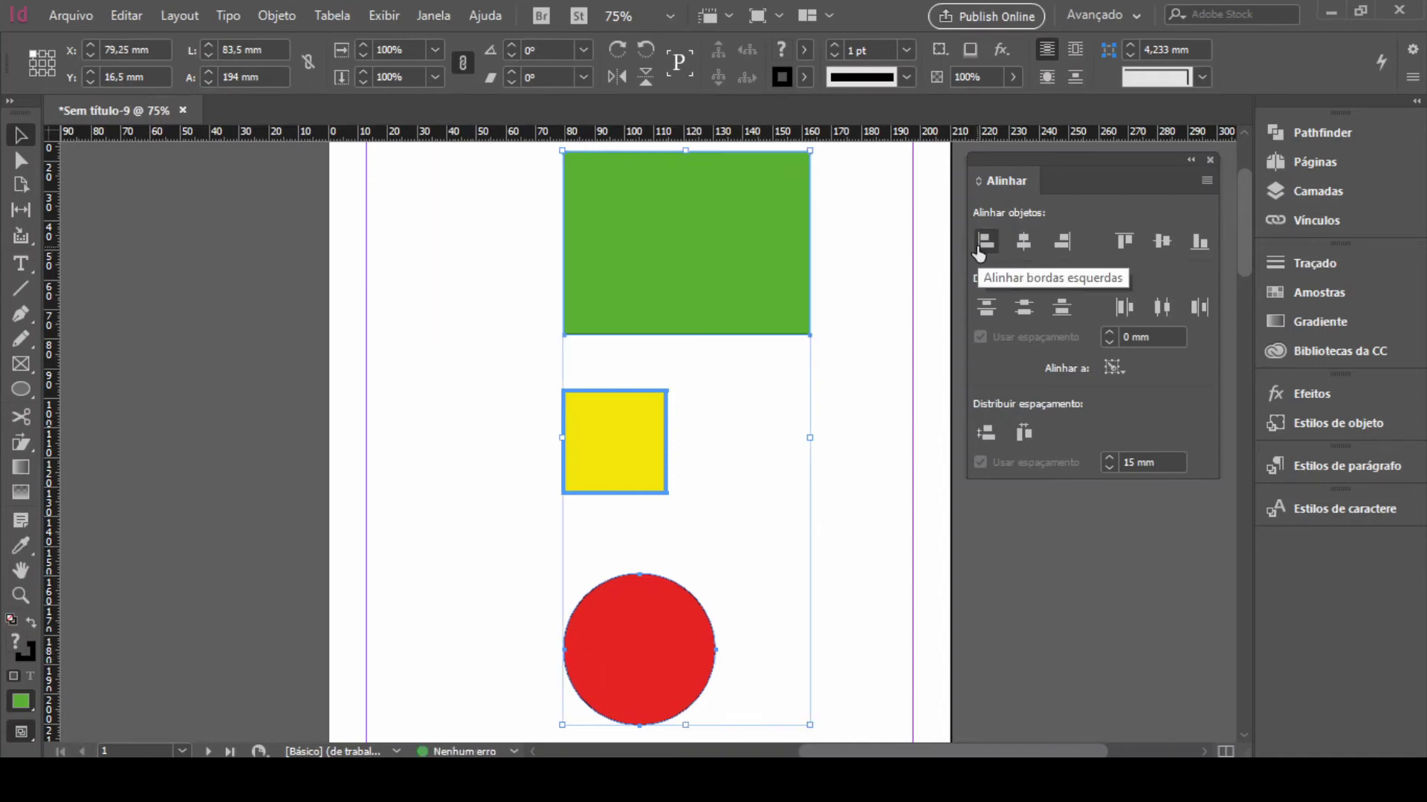
key(ctrl+z)
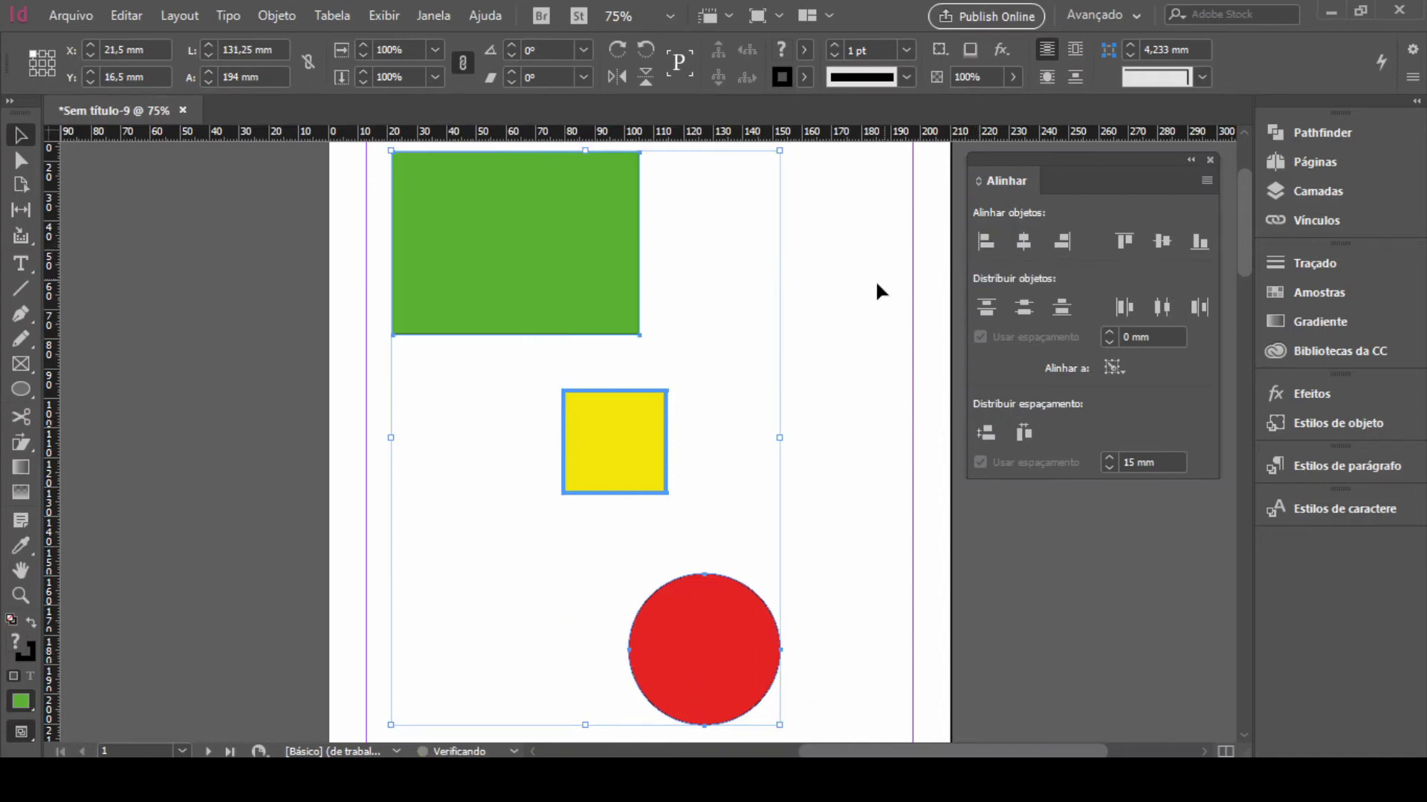
Spread the shapes diagonally, moving the green rectangle to about X 1.5 mm, the yellow square slightly right, and the red circle to about X 158.5 mm
click(833, 323)
drag(528, 305, 469, 308)
drag(685, 443, 743, 433)
drag(665, 585, 834, 579)
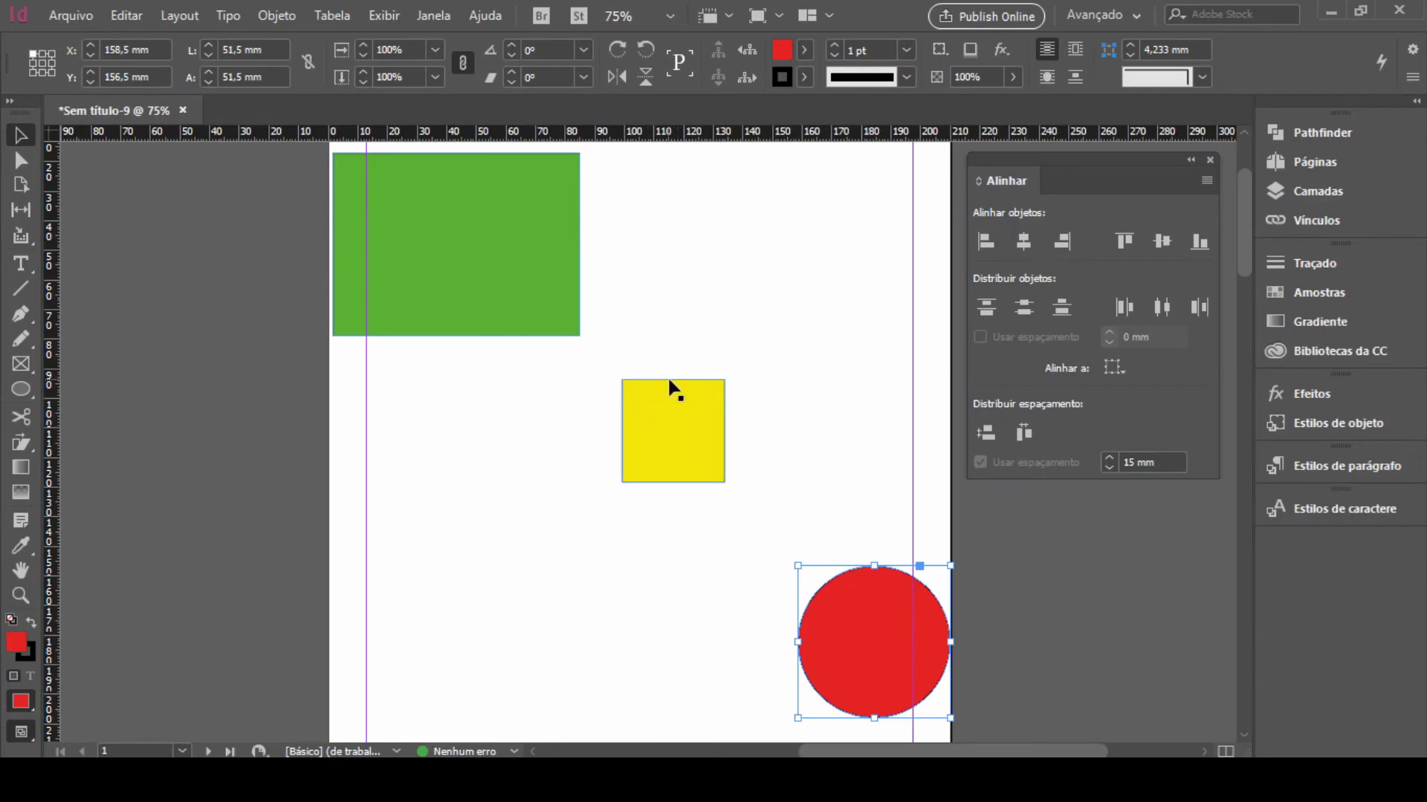
Align the top edges of the three shapes using the yellow square as key object, and clear the selection
click(493, 280)
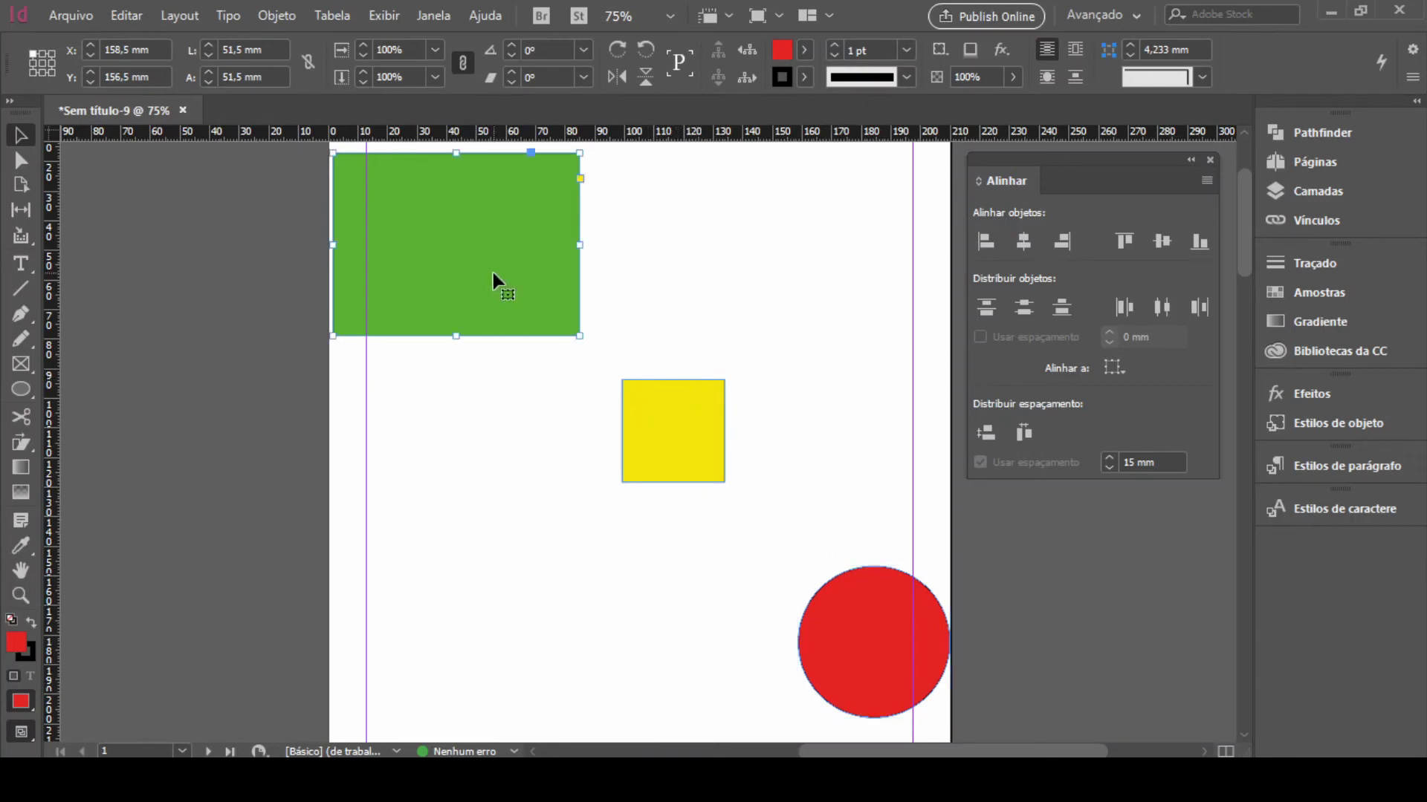
shift+click(674, 433)
shift+click(836, 613)
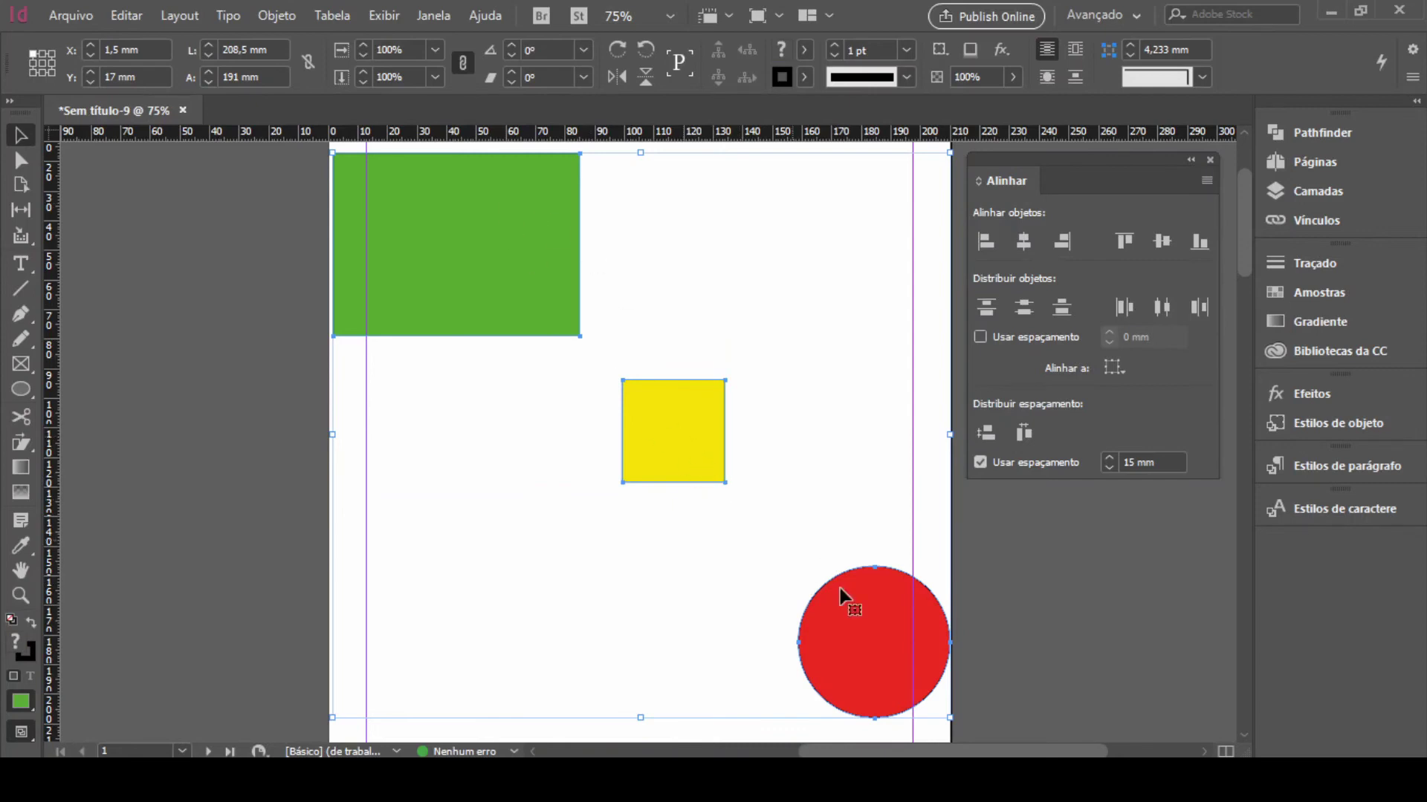
click(668, 436)
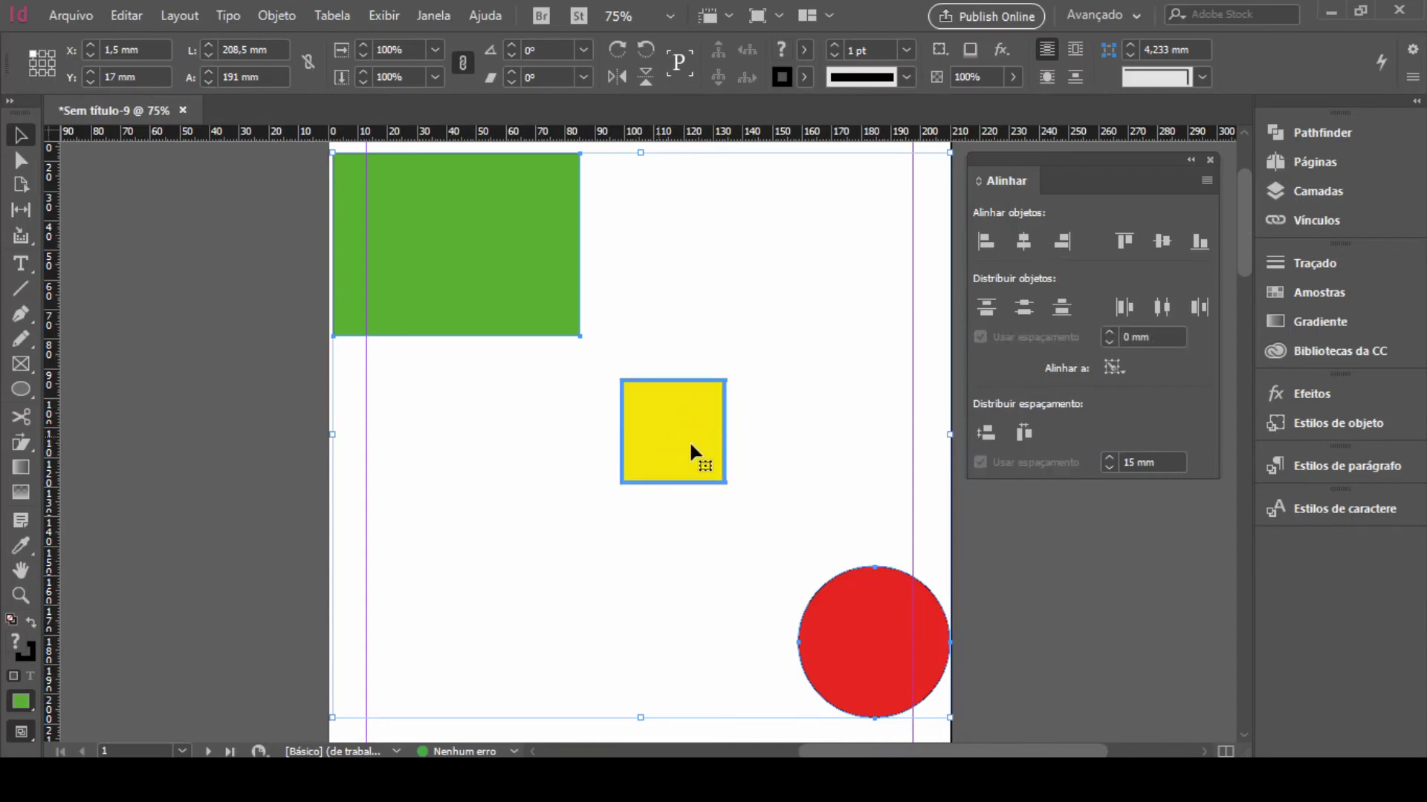
click(1123, 242)
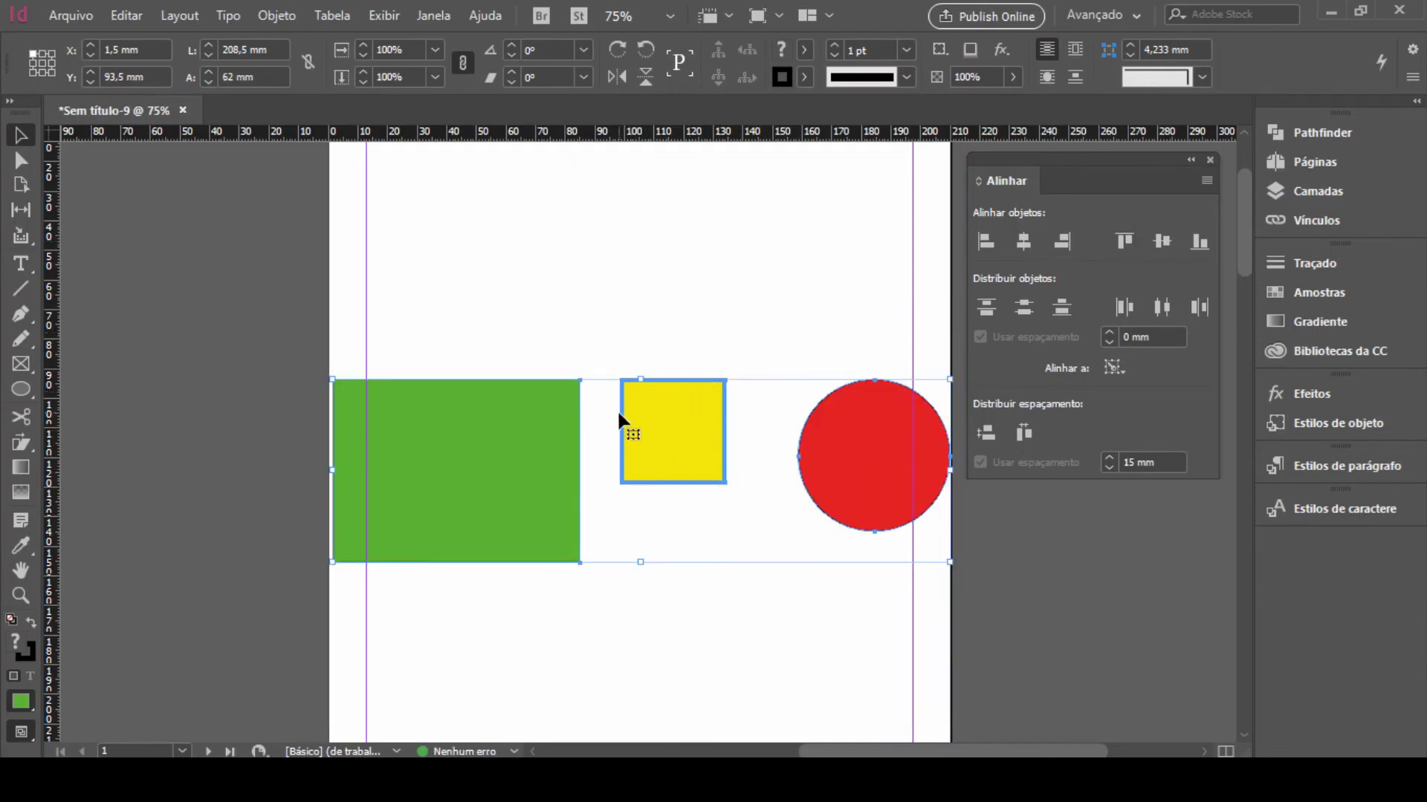
click(674, 295)
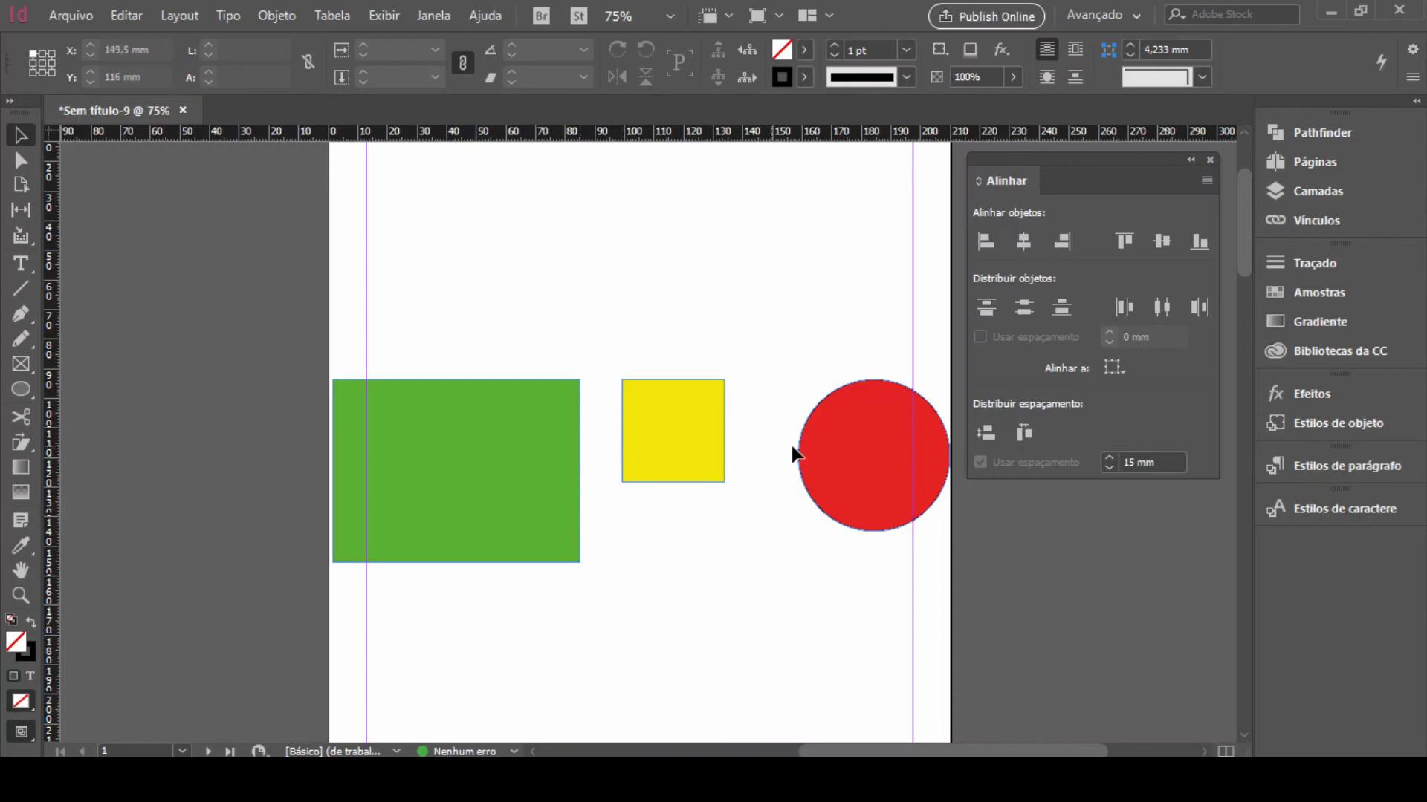
Select all three shapes and distribute the horizontal space between them at 15 mm
click(513, 446)
shift+click(666, 444)
shift+click(845, 457)
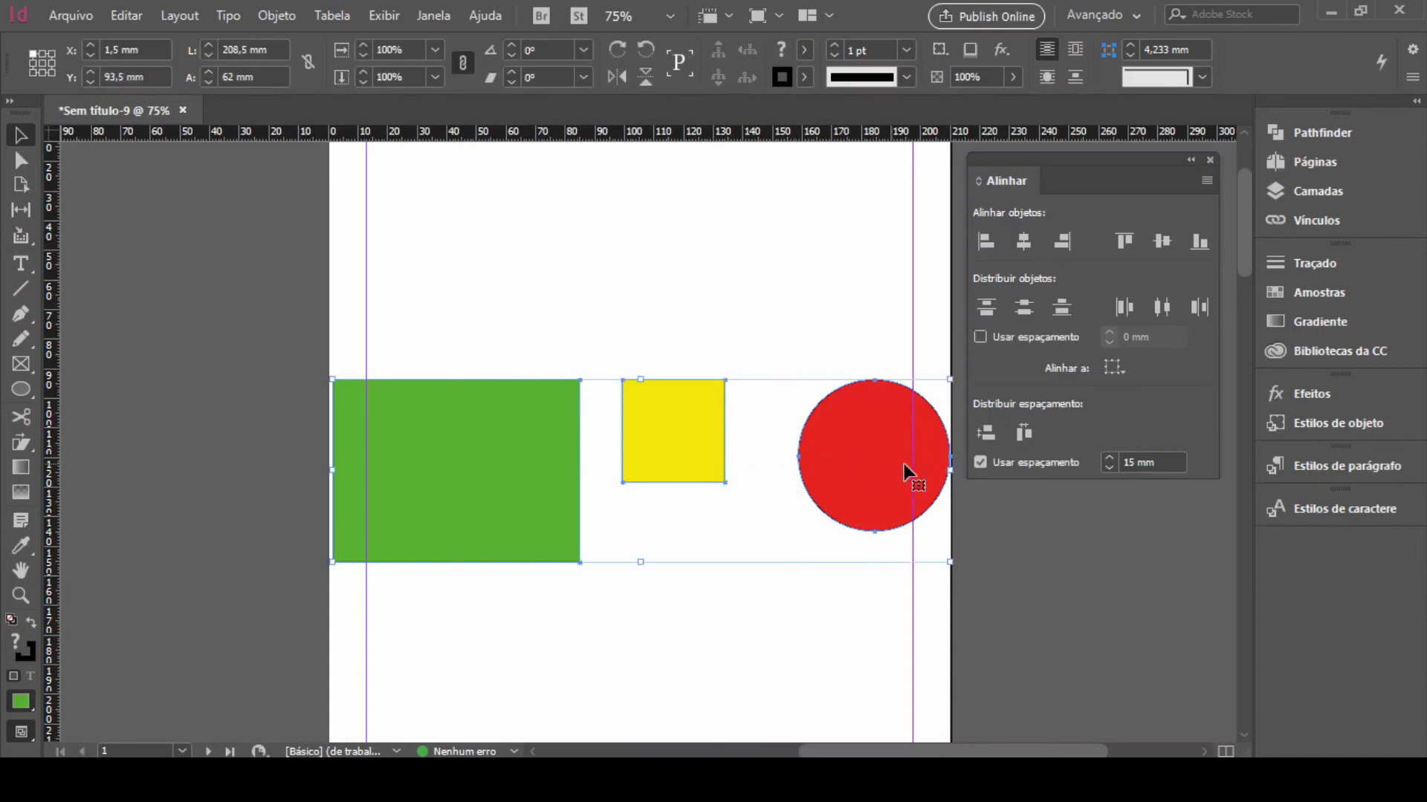
click(1024, 436)
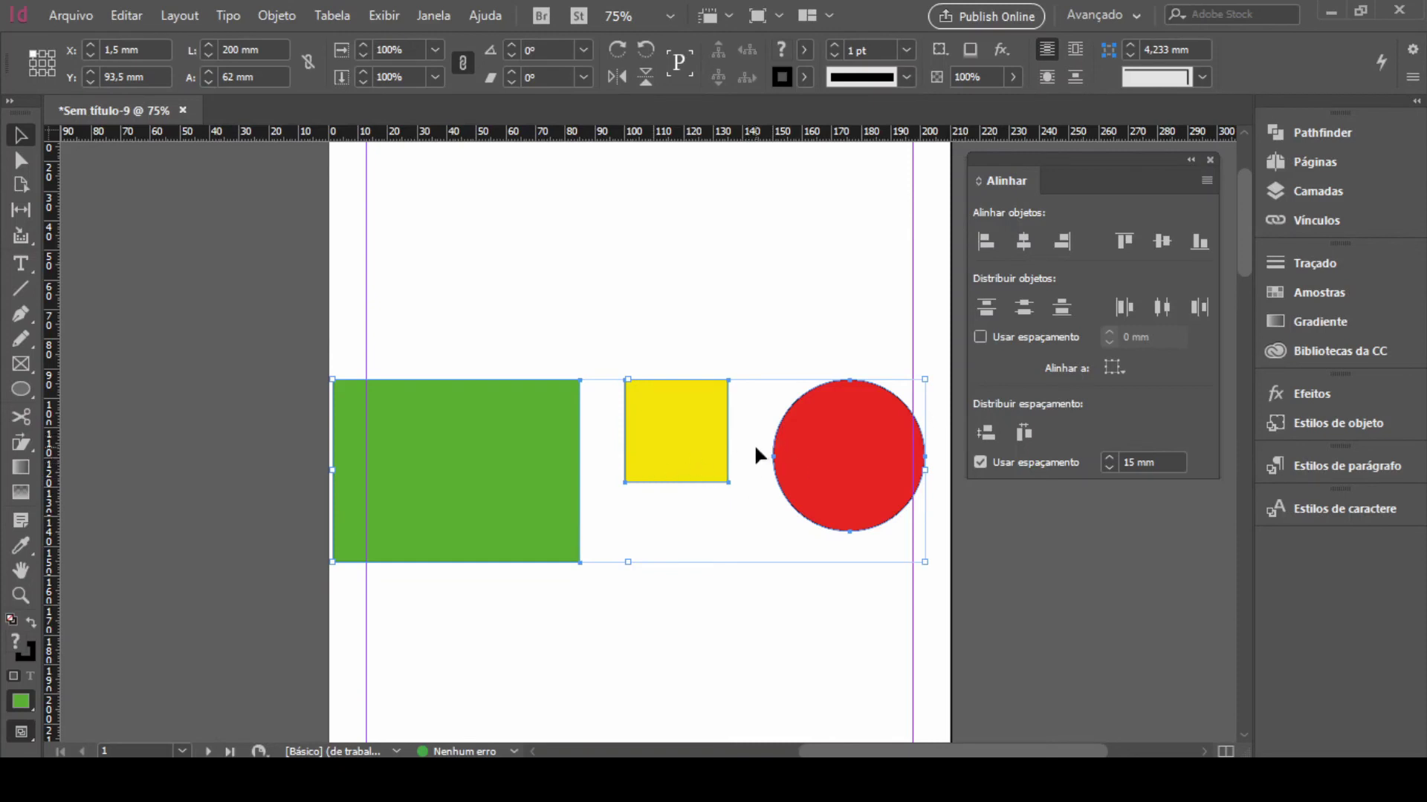
Set the distribution spacing to 25 mm and apply it horizontally to the three shapes
double_click(1123, 462)
text(25)
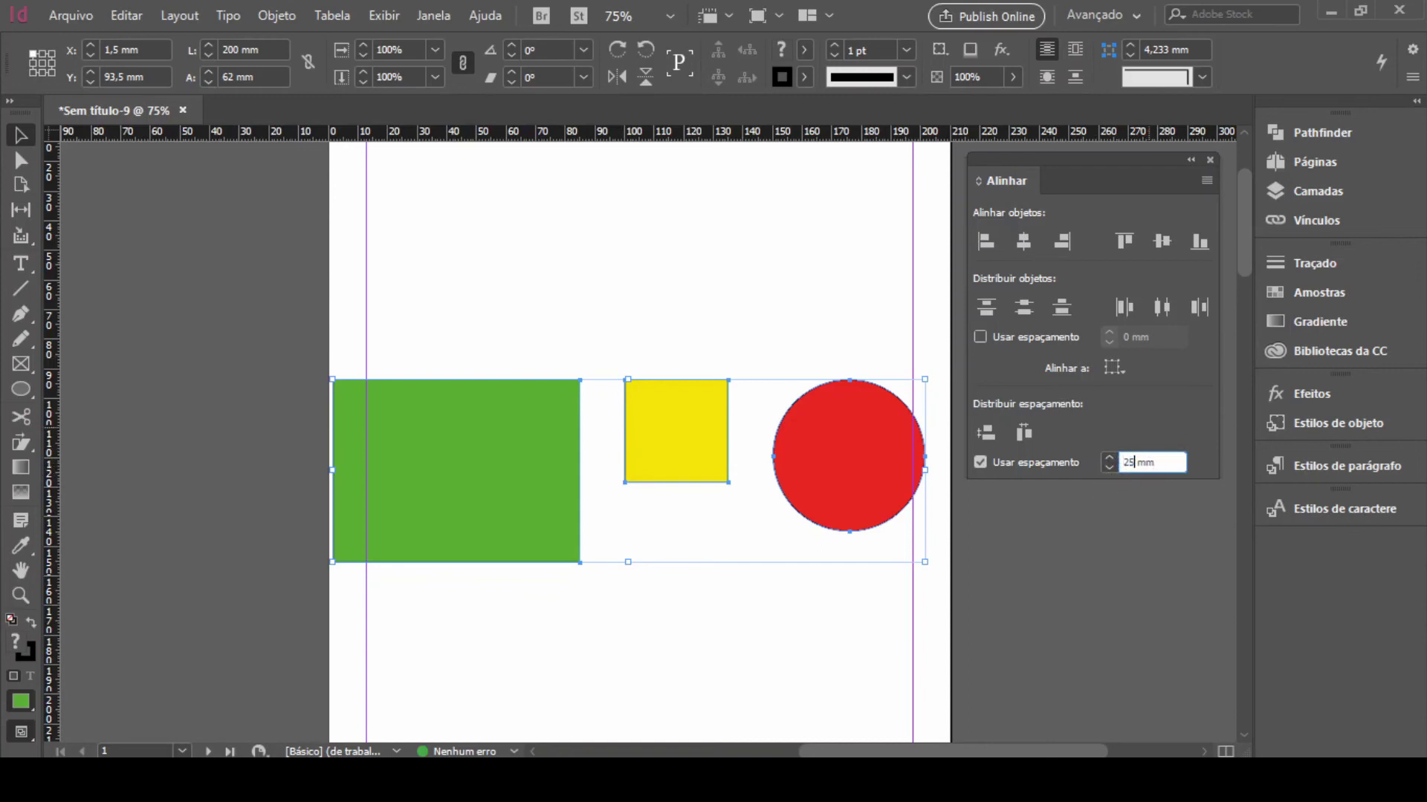
click(1024, 436)
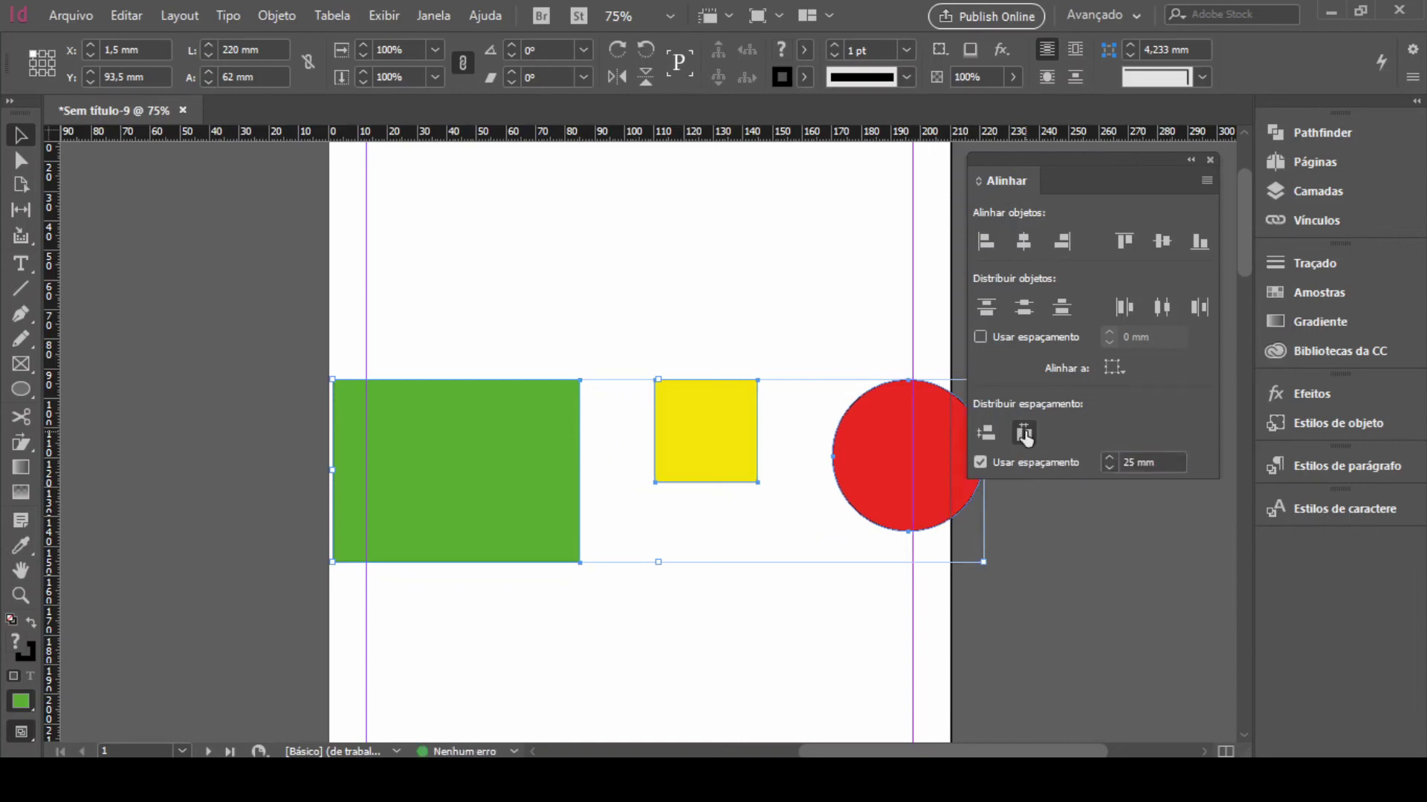
Set the distribution spacing to 5 mm and apply it horizontally to the three shapes
double_click(1129, 462)
text(5)
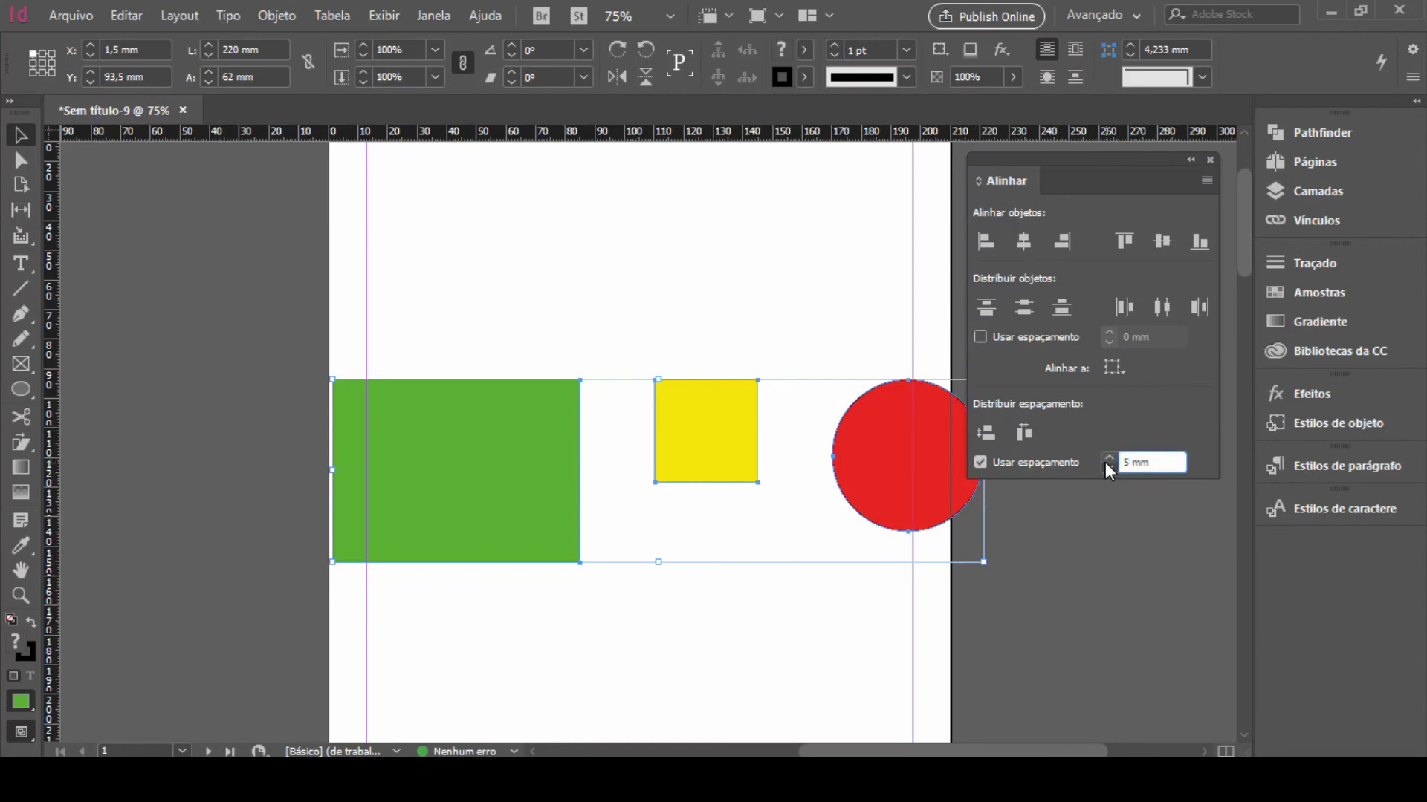
click(1023, 433)
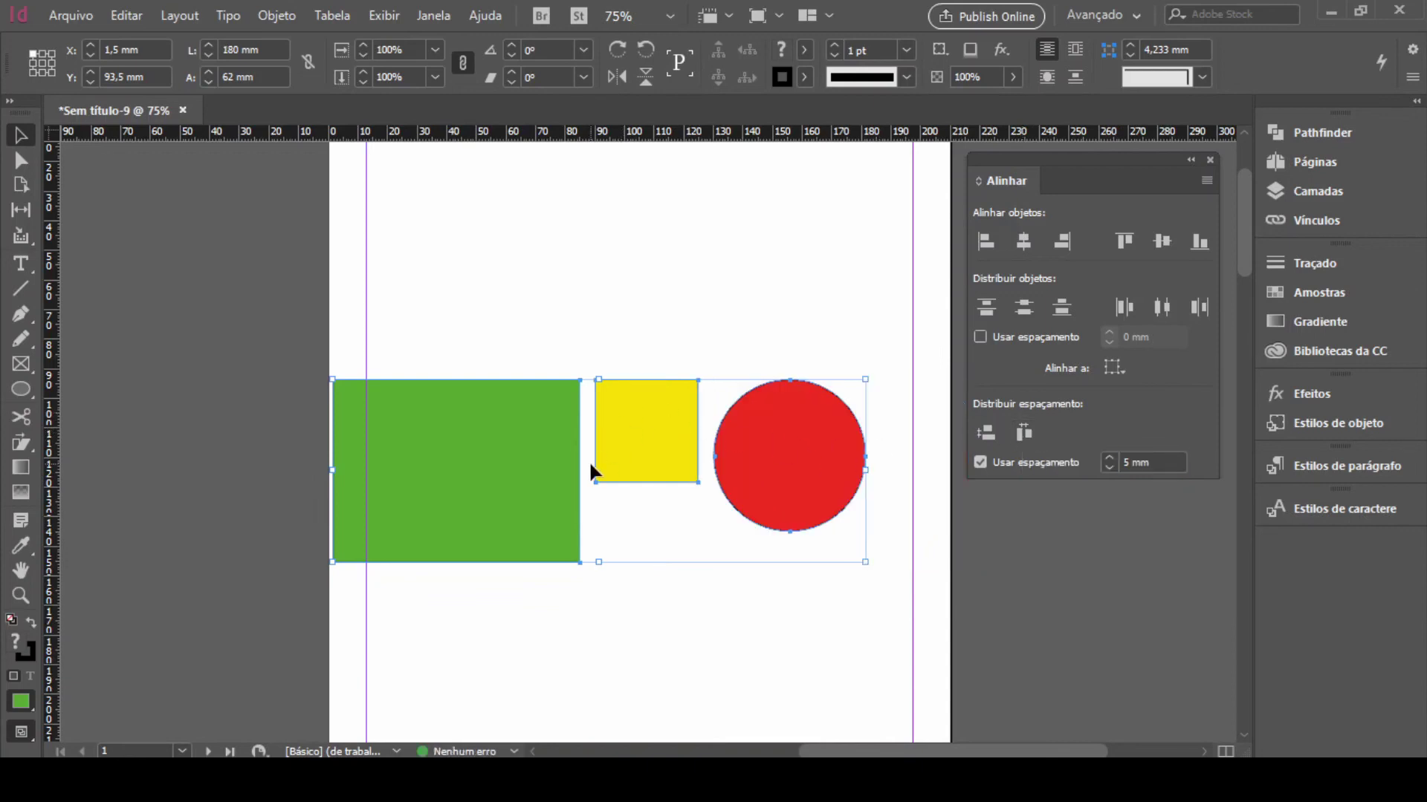
Move the green rectangle above the yellow square to about Y -8 mm and the red circle below it to about Y 185 mm
click(594, 615)
drag(451, 483, 614, 194)
drag(773, 390, 752, 660)
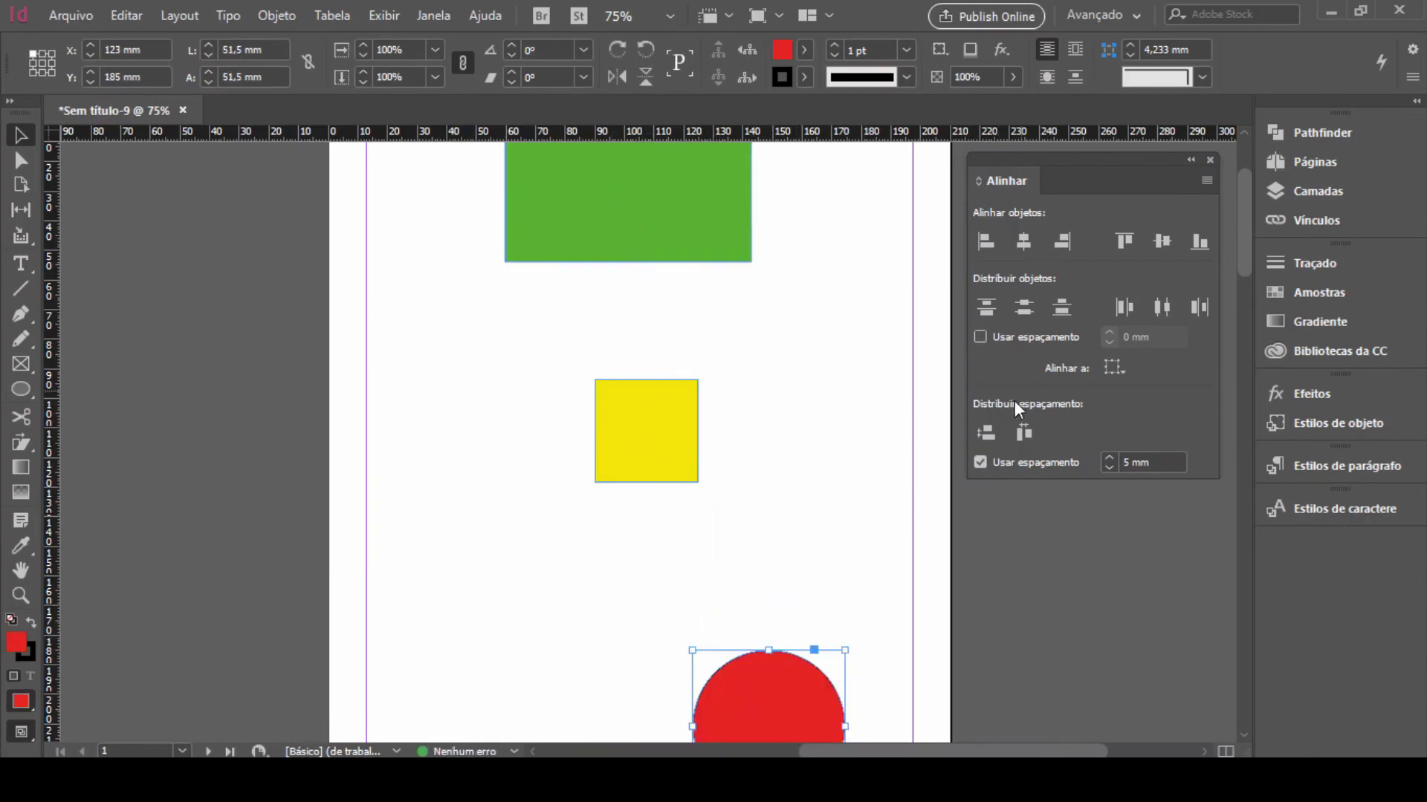
Select all three shapes, try distributing their vertical space at 5 mm, and undo the distribution
click(698, 192)
shift+click(654, 407)
shift+click(734, 670)
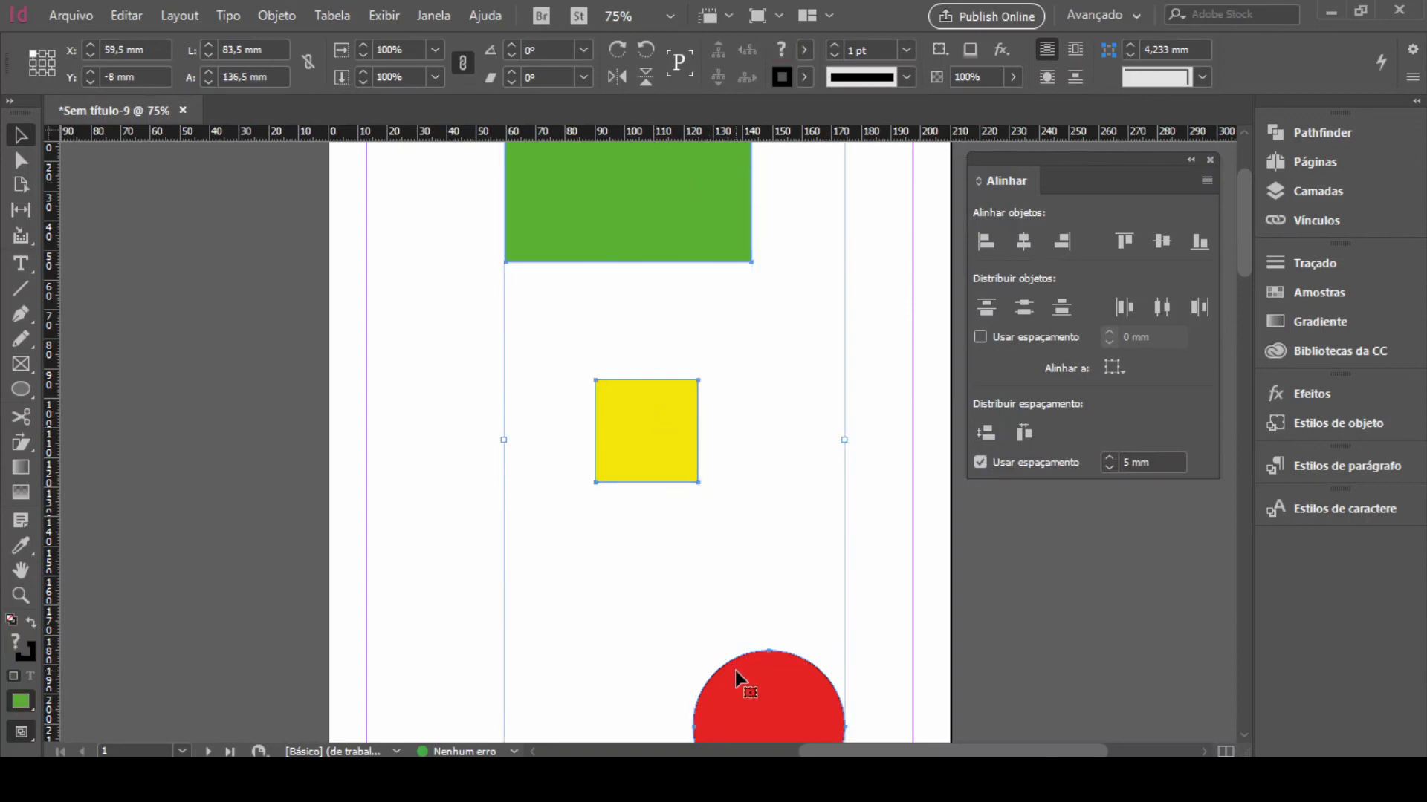
click(986, 433)
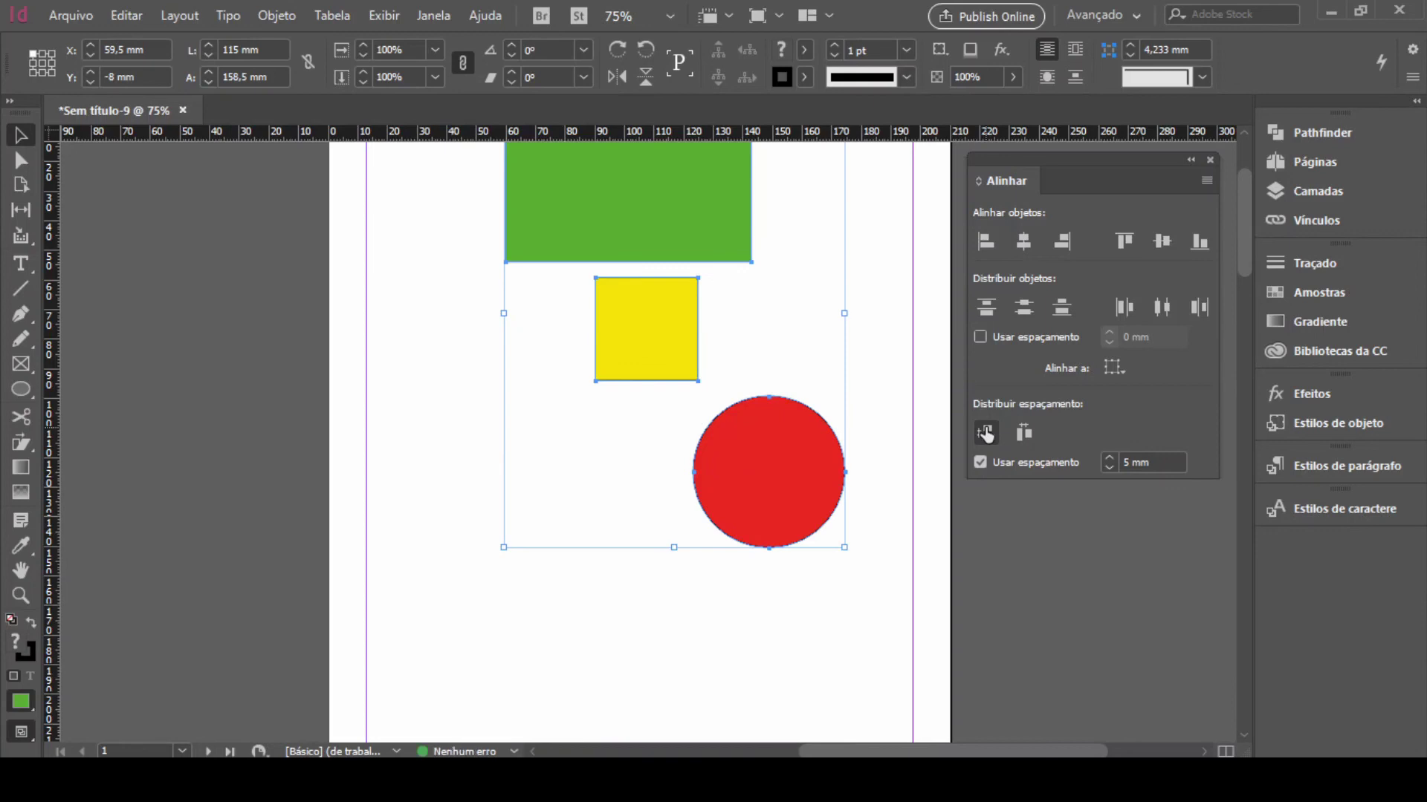
key(ctrl+z)
Make the yellow square the key object, try distributing the vertical space at 5 mm around it, and undo the distribution
click(664, 431)
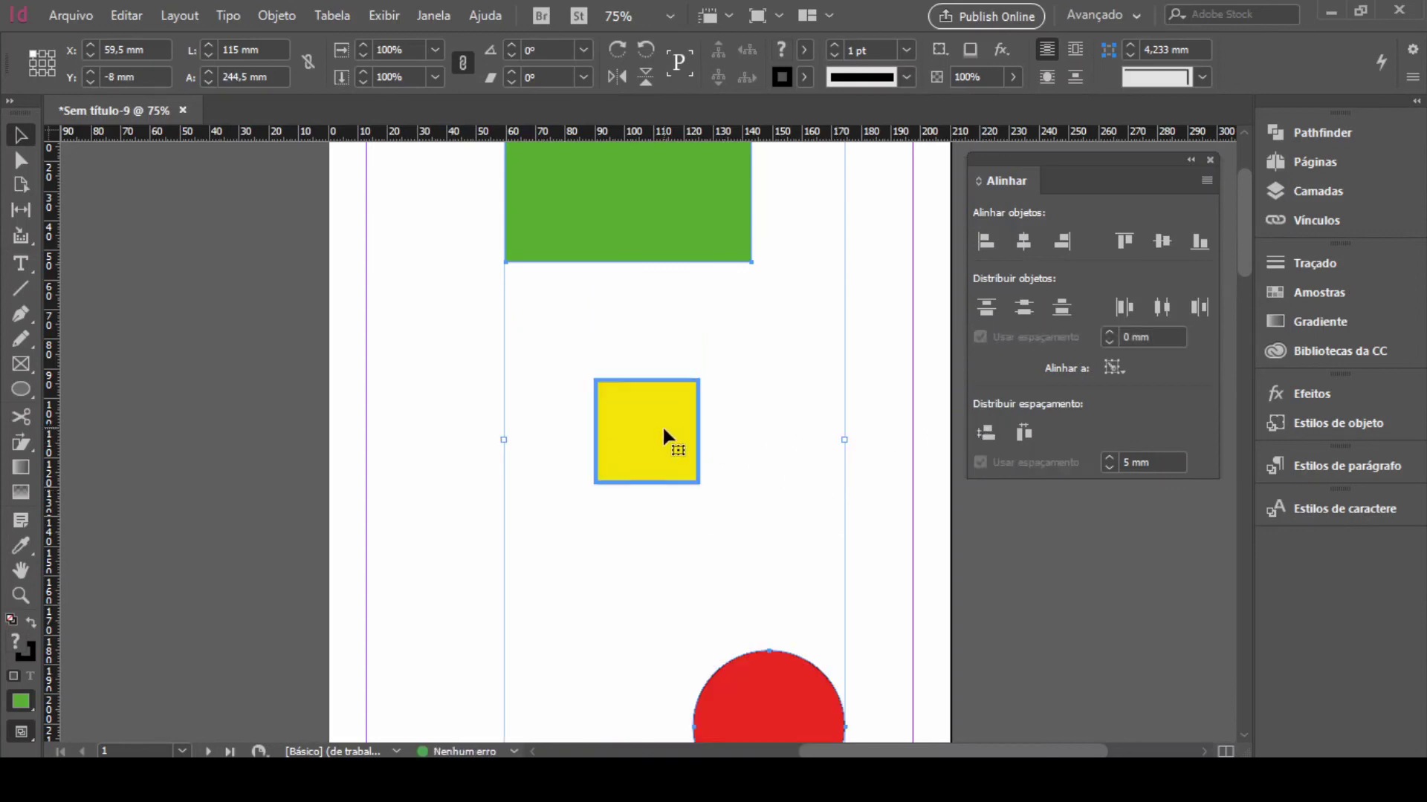
click(987, 435)
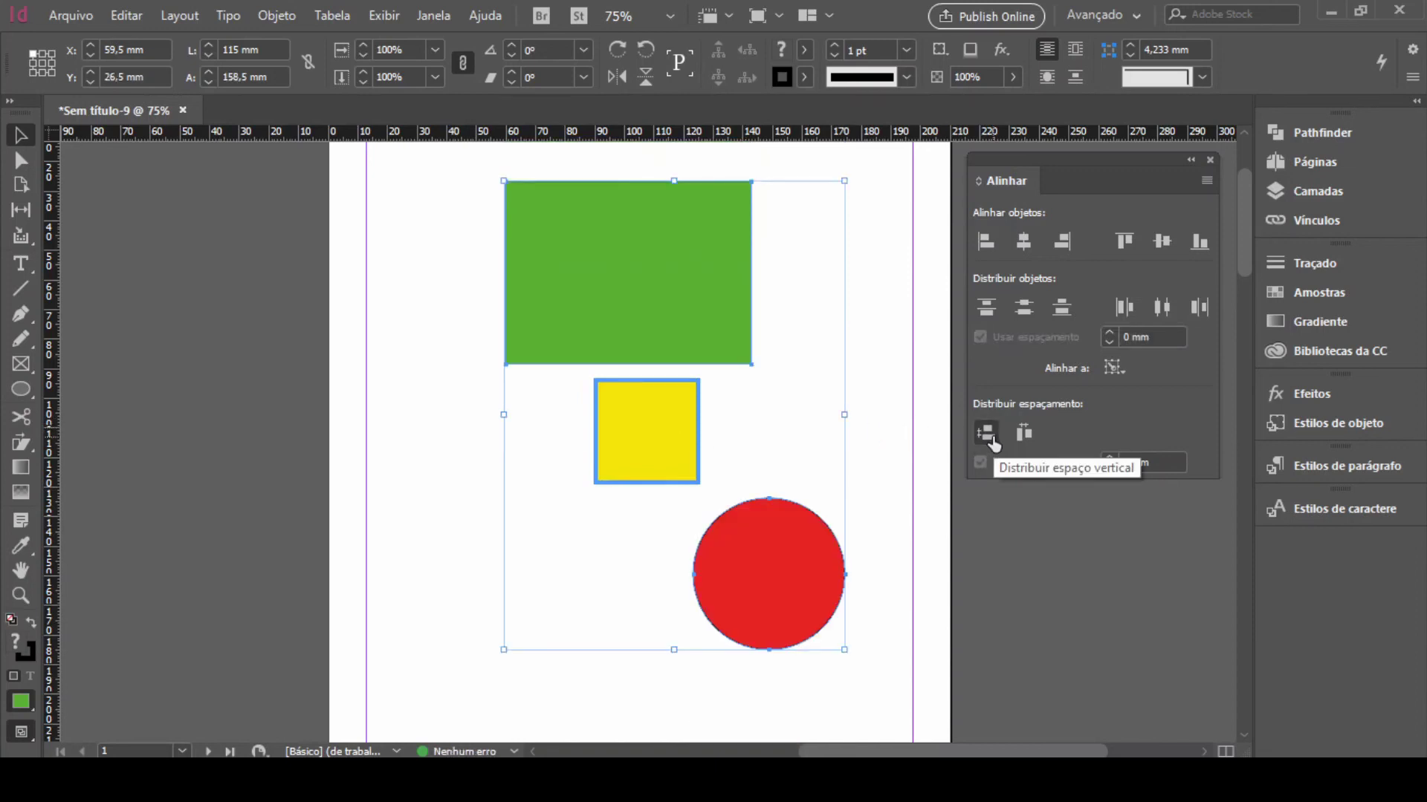
key(ctrl+z)
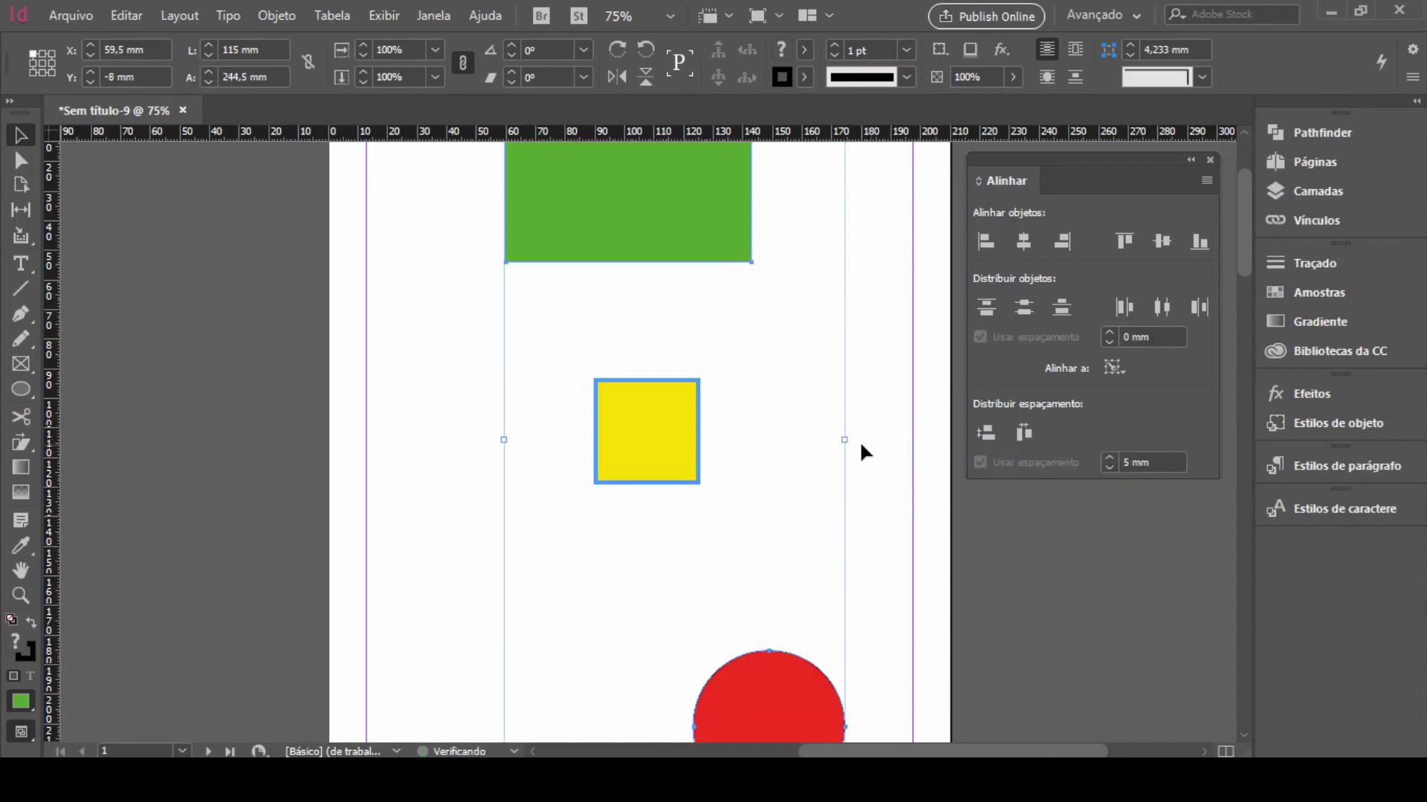
Select the three shapes, make the yellow square the key object, and distribute their vertical space at 5 mm
click(624, 202)
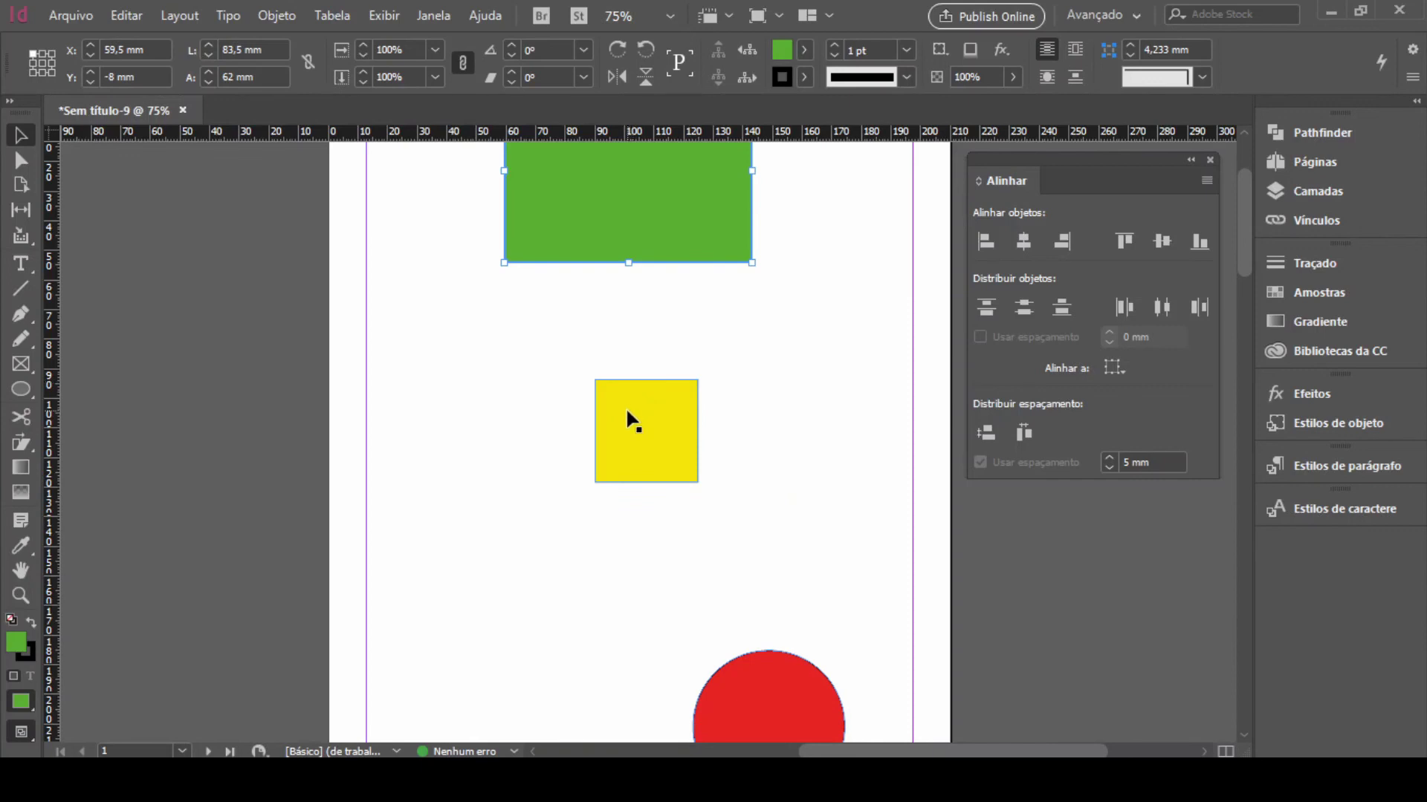
shift+click(625, 407)
shift+click(736, 673)
click(654, 380)
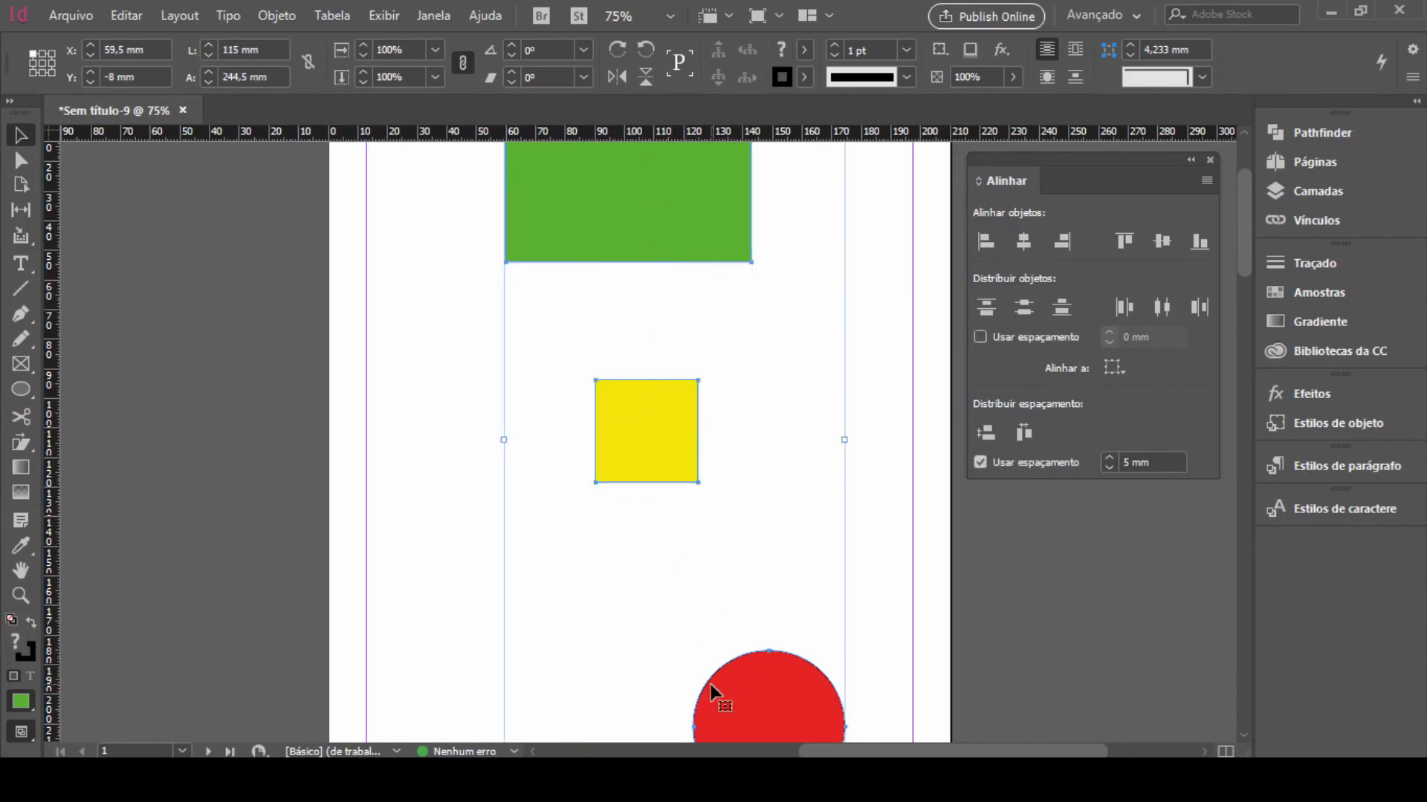
click(664, 430)
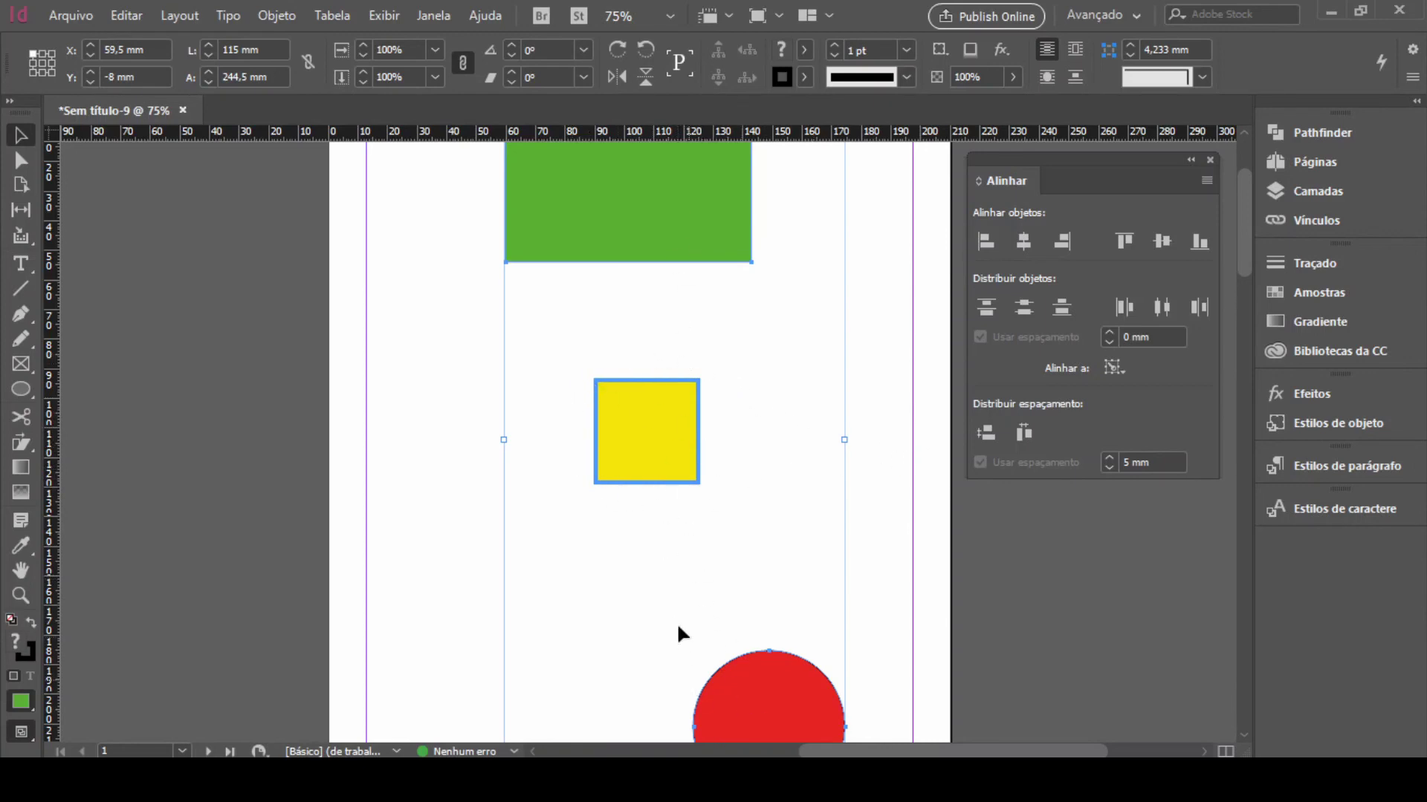
click(983, 434)
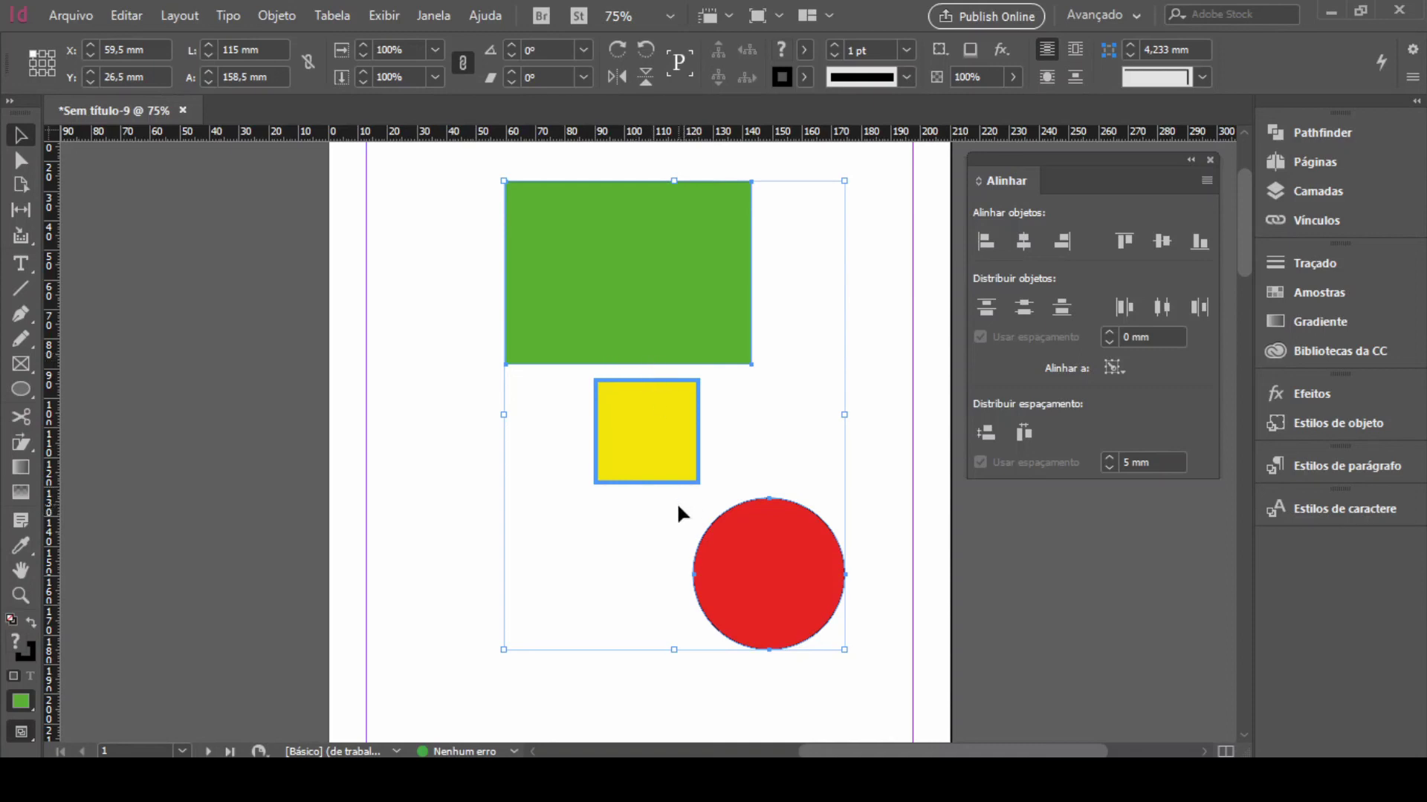
Set the distribution spacing to 25 mm and apply it vertically around the yellow square
double_click(1126, 462)
text(25)
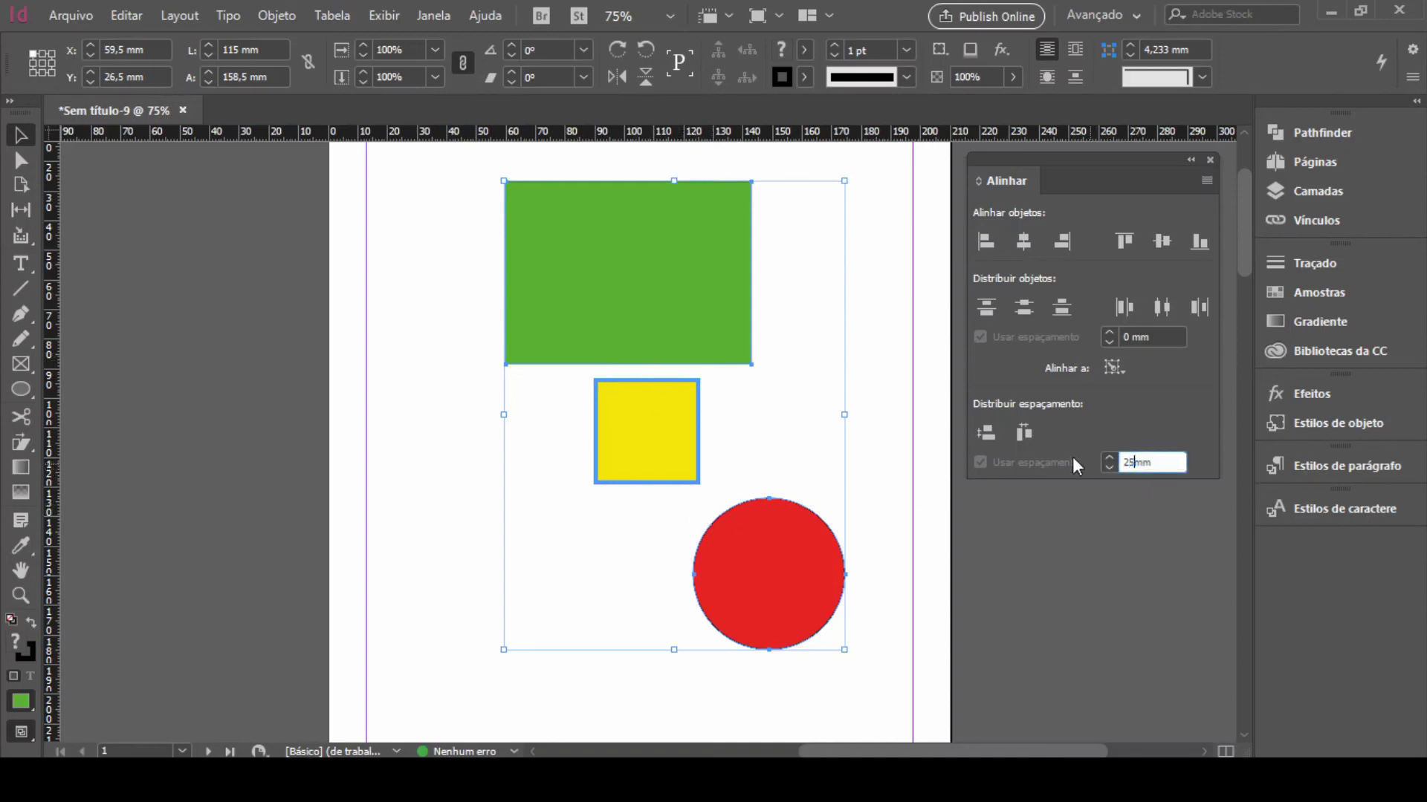
click(986, 435)
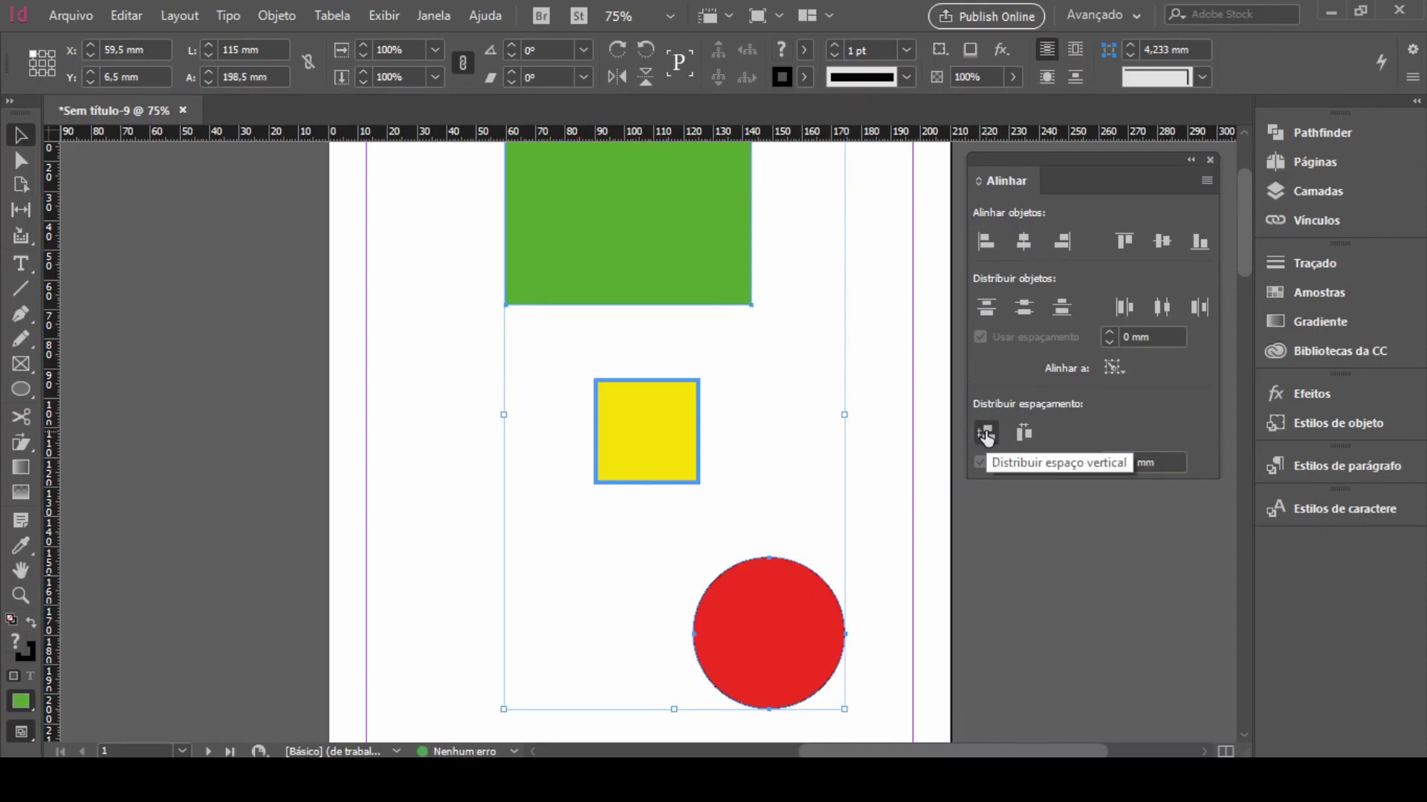
Distribute the shapes' vertical space at 10 mm around the yellow square and align their horizontal centers to it
double_click(1126, 462)
text(10)
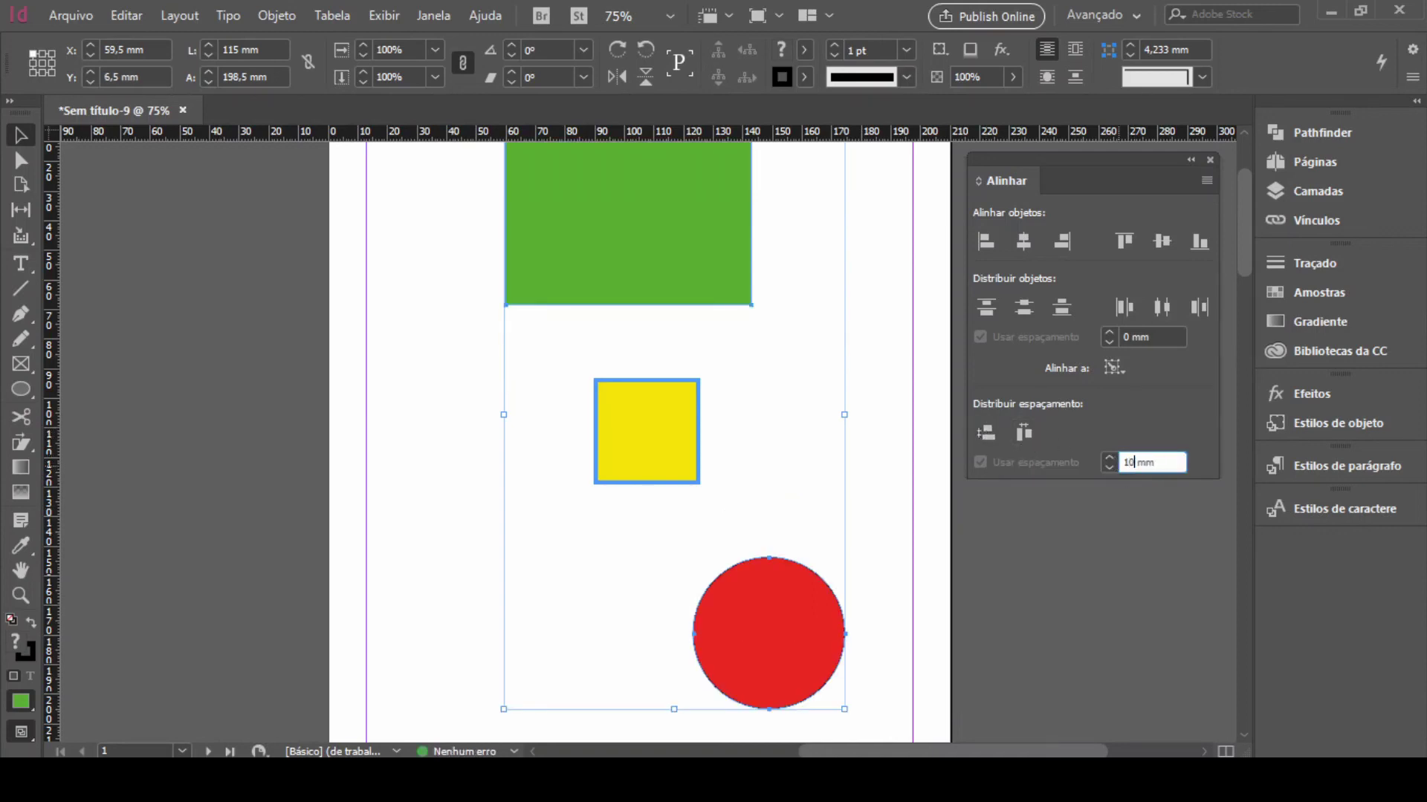
click(986, 433)
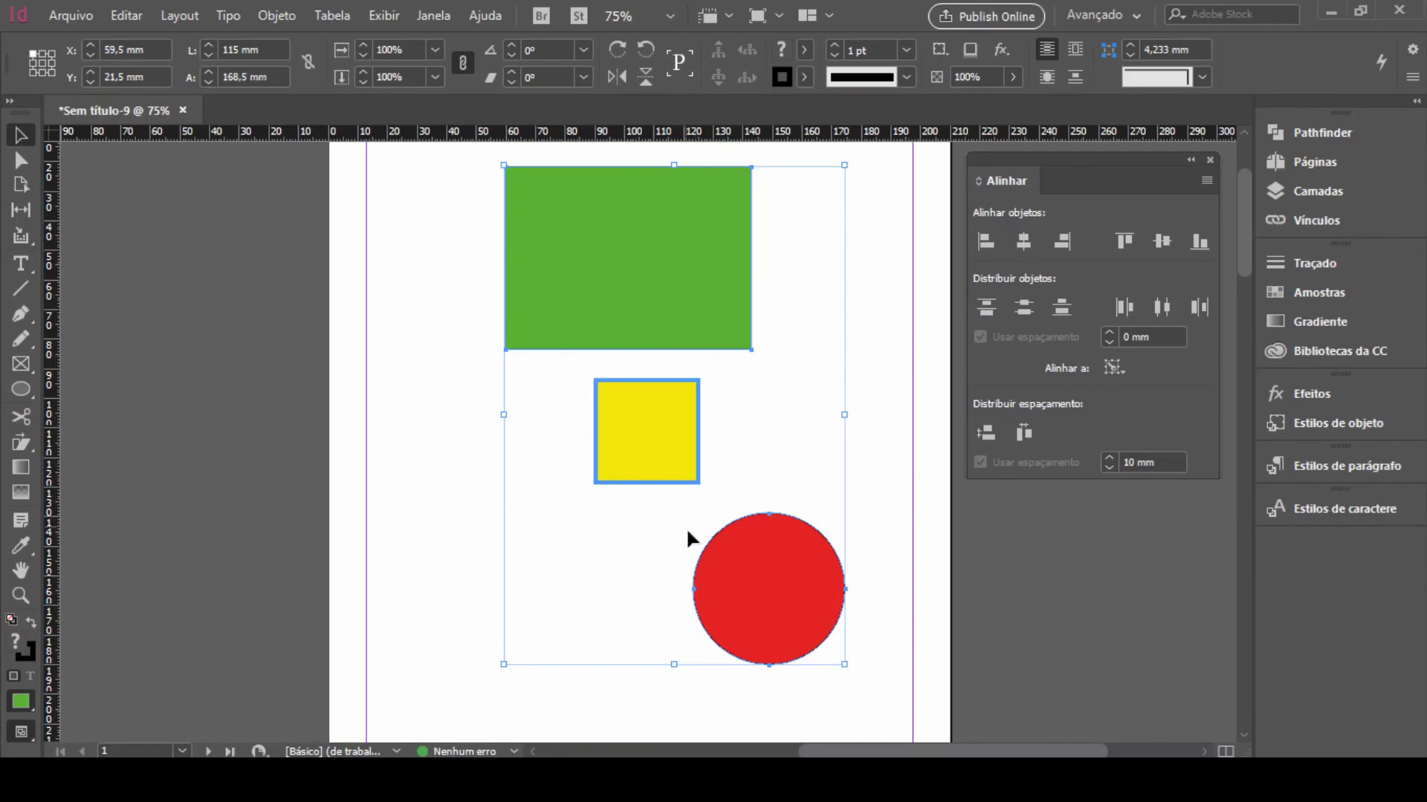
click(1023, 244)
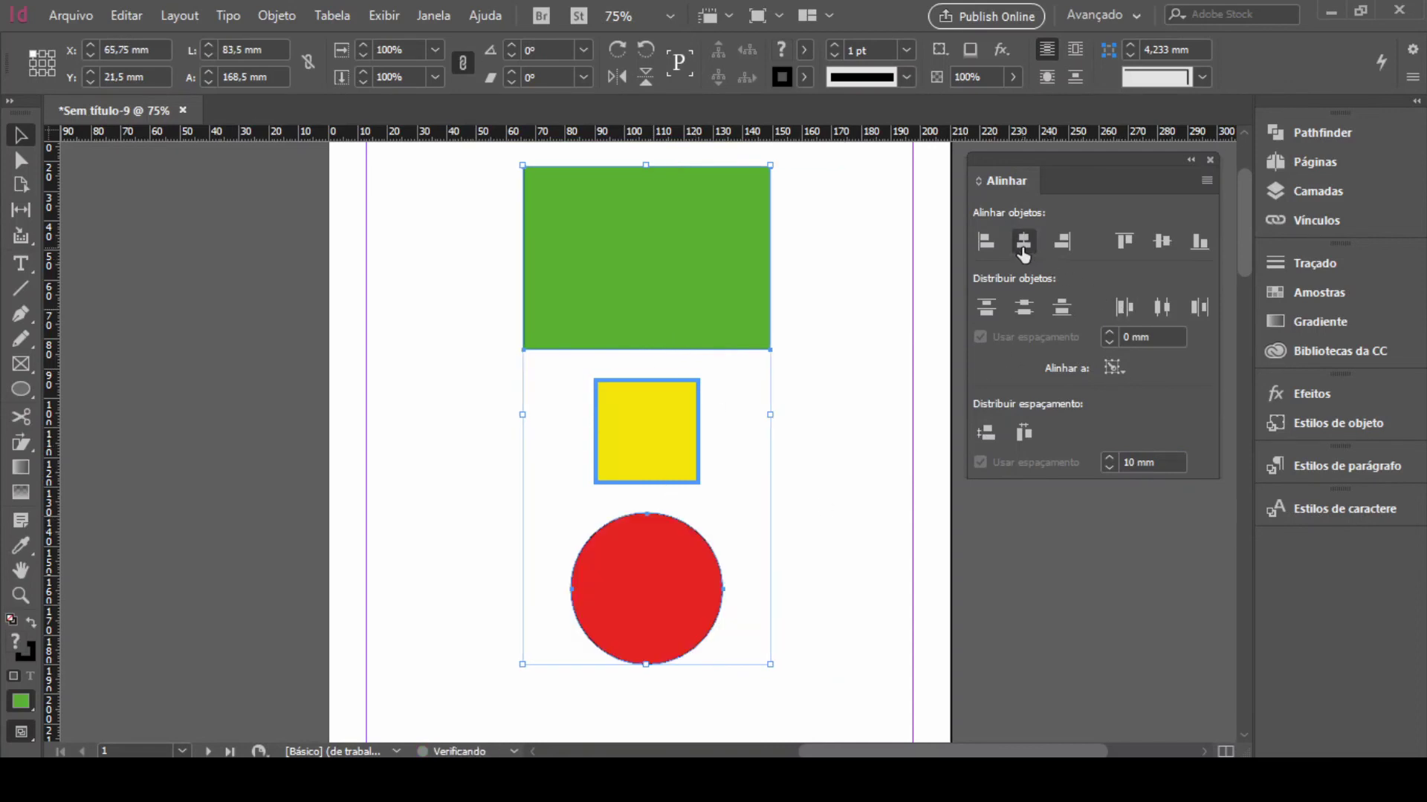